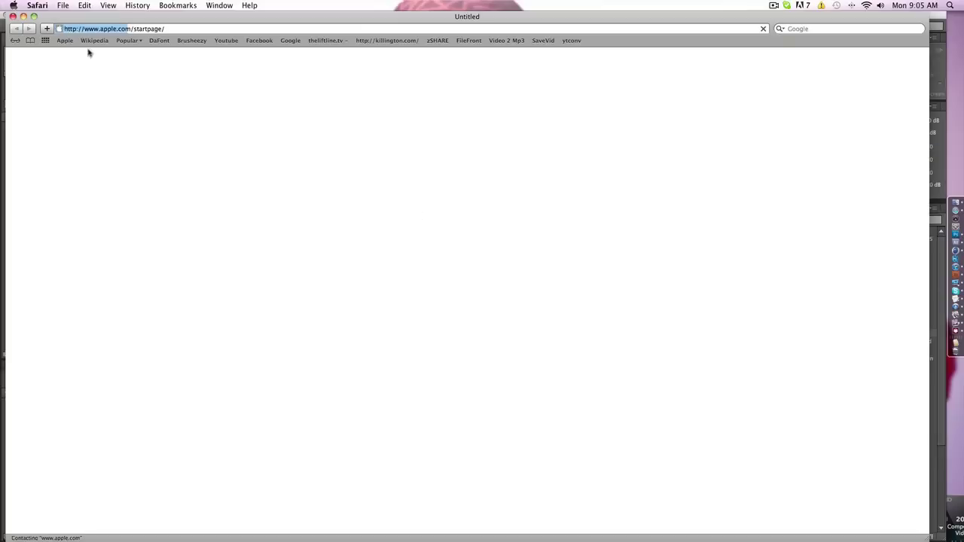
Close the Safari window and switch to the After Effects project.
key("super+w")
left_click(51, 15)
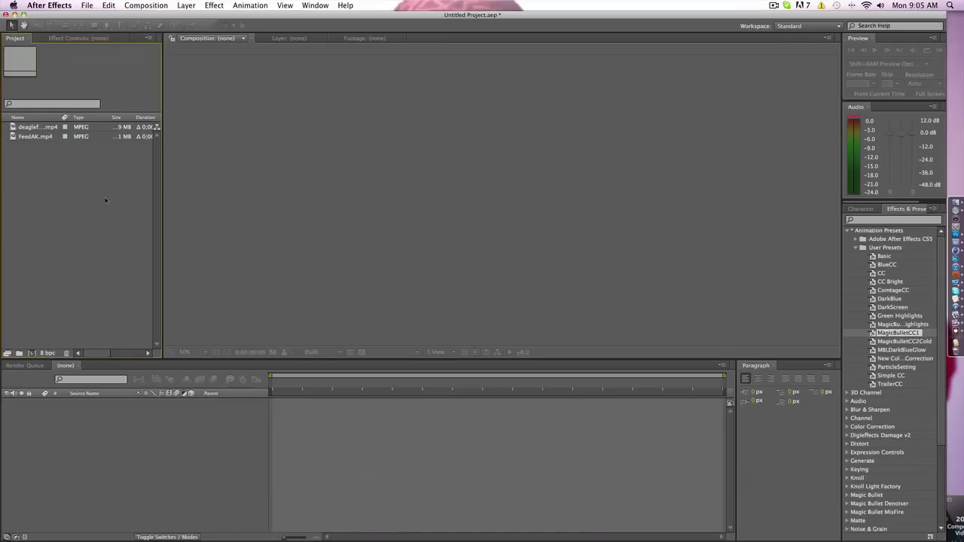
mouse_move(50, 174)
left_mouse_down()
mouse_move(30, 124)
mouse_move(51, 182)
left_mouse_up()
Create a new composition with a duration of 0;00;30;00, keeping the other default settings.
left_click(143, 6)
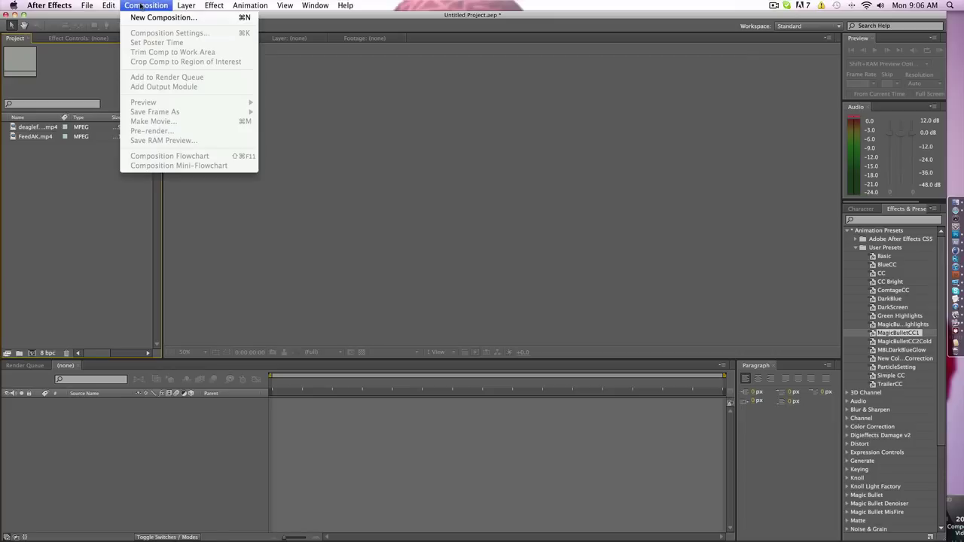
mouse_move(41, 161)
left_mouse_down()
mouse_move(28, 126)
mouse_move(55, 170)
left_mouse_up()
left_click(148, 6)
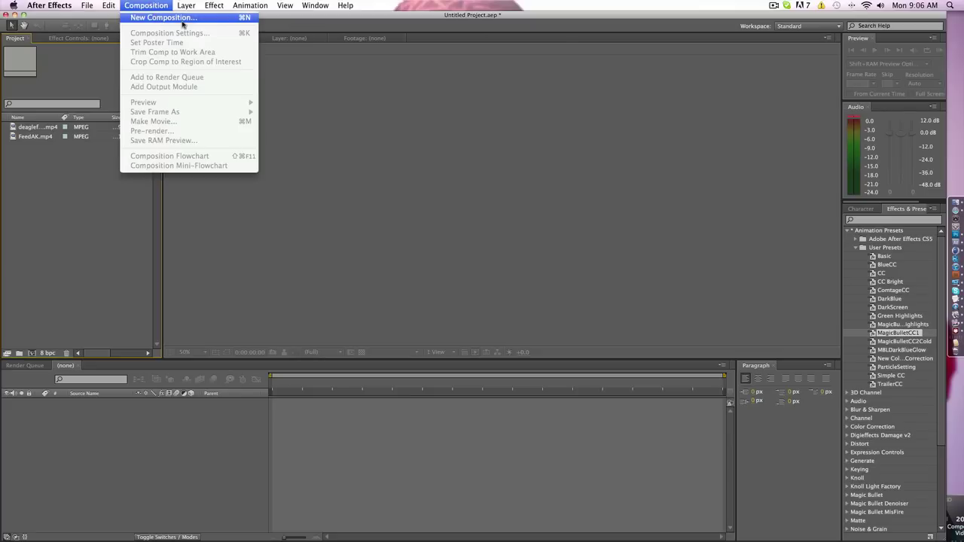
left_click(182, 19)
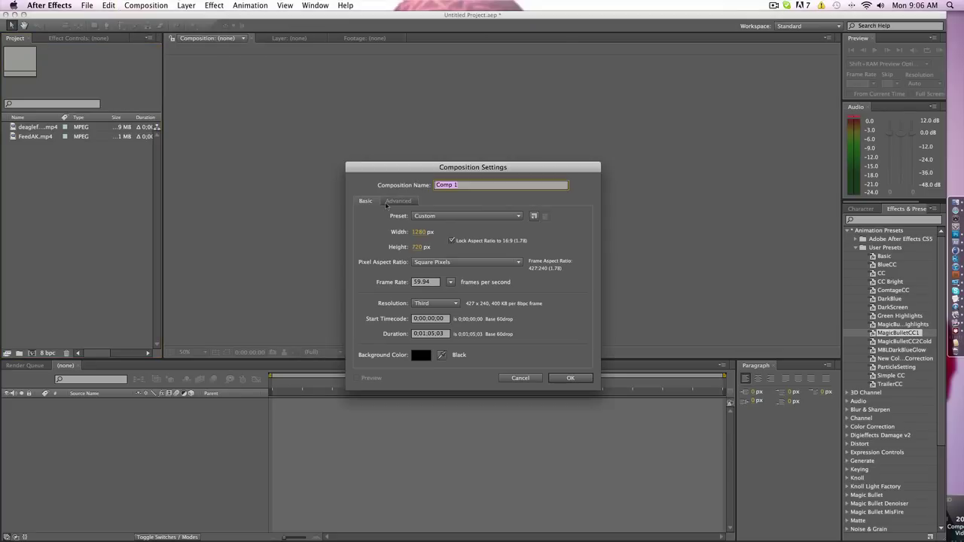
left_click(444, 334)
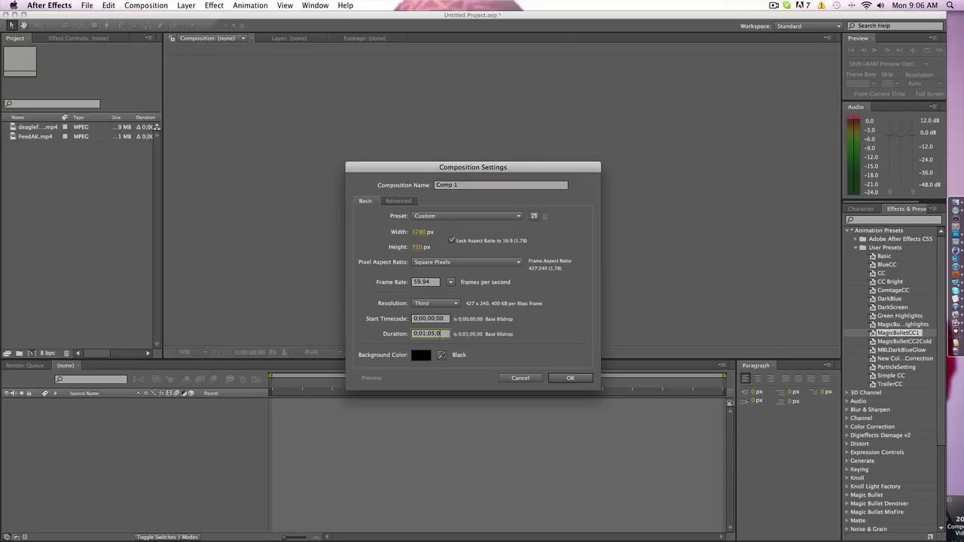
key("BackSpace")
key("BackSpace")
type("30")
key("Return")
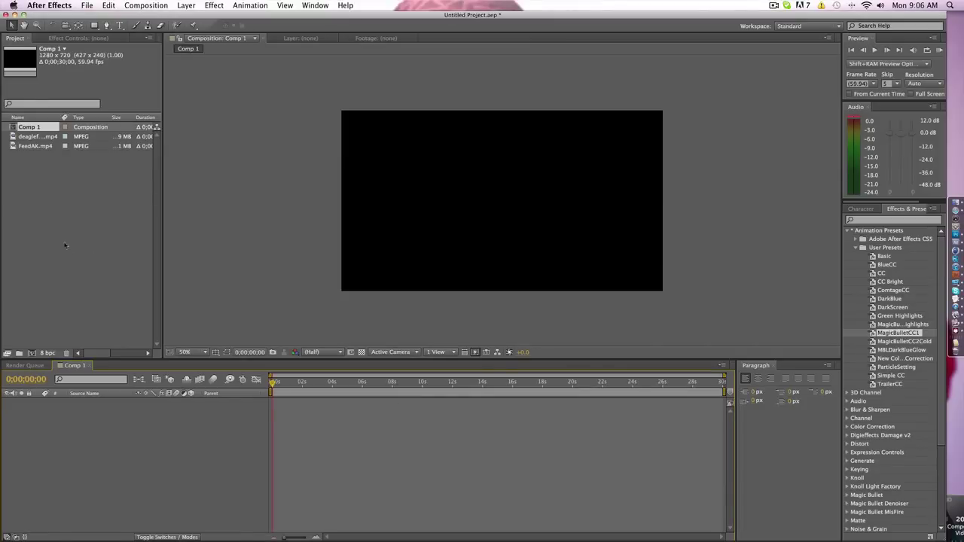
Place FeedAK.mp4 at the start of the Comp 1 timeline and deaglefeedcrash.mp4 directly after its end.
left_click(31, 148)
left_click_drag(31, 148, 272, 405)
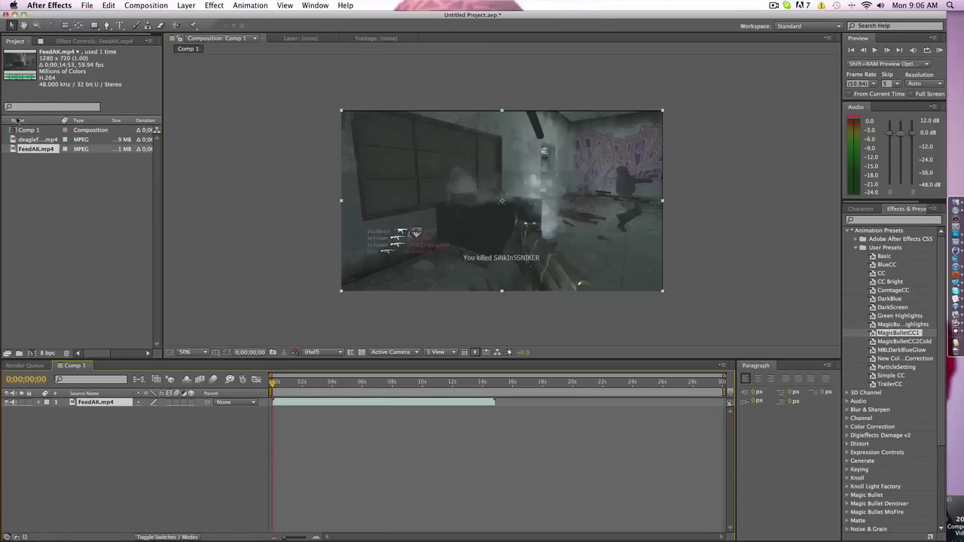
left_click_drag(38, 139, 495, 403)
Scale the FeedAK.mp4 layer up slightly so it extends just past the composition frame edges.
left_click_drag(704, 383, 463, 384)
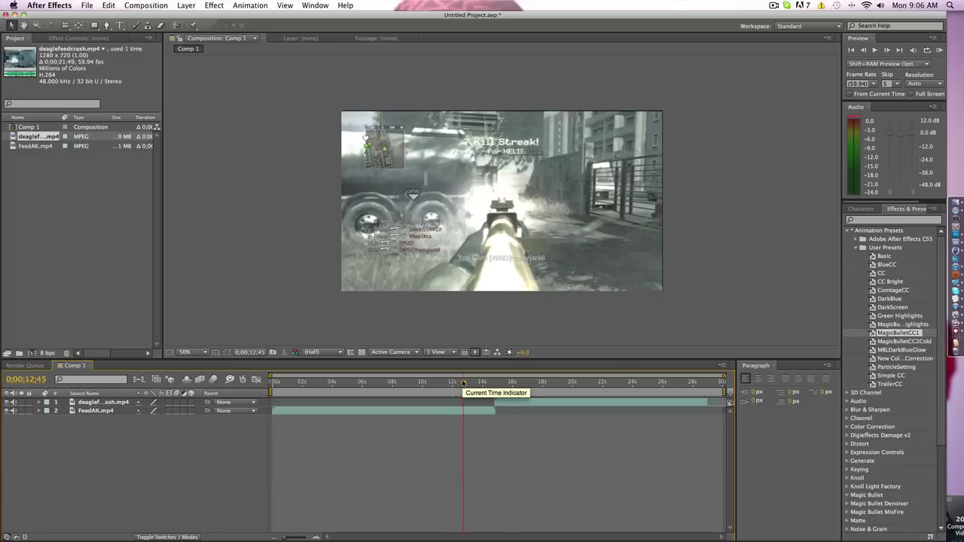
left_click(464, 412)
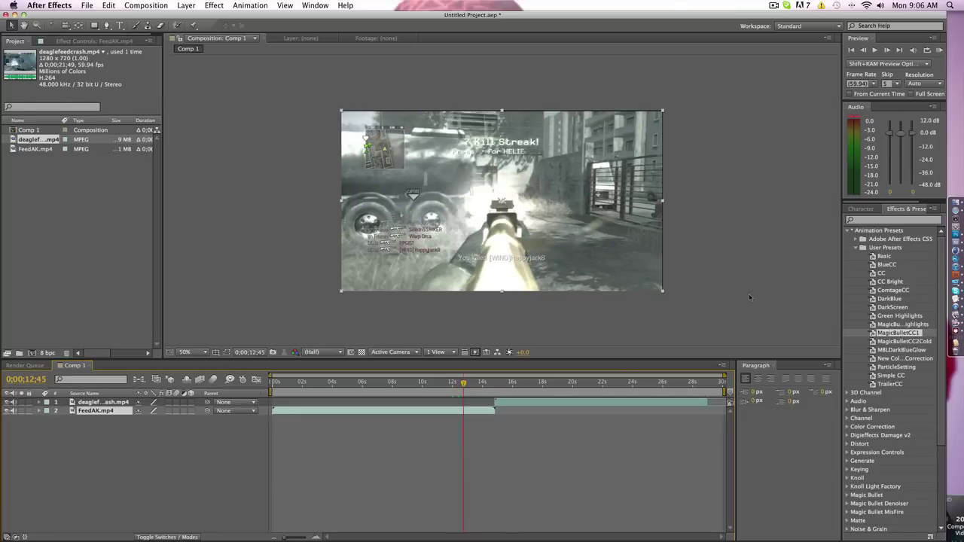
left_click_drag(663, 292, 664, 295)
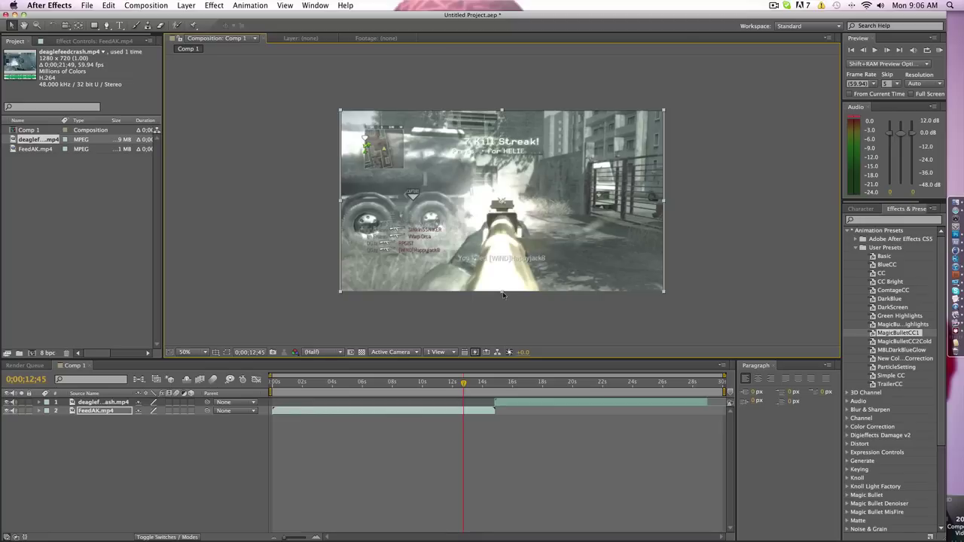
Split the FeedAK.mp4 layer at 0;00;13;39, where the wall window is in view.
left_click(511, 382)
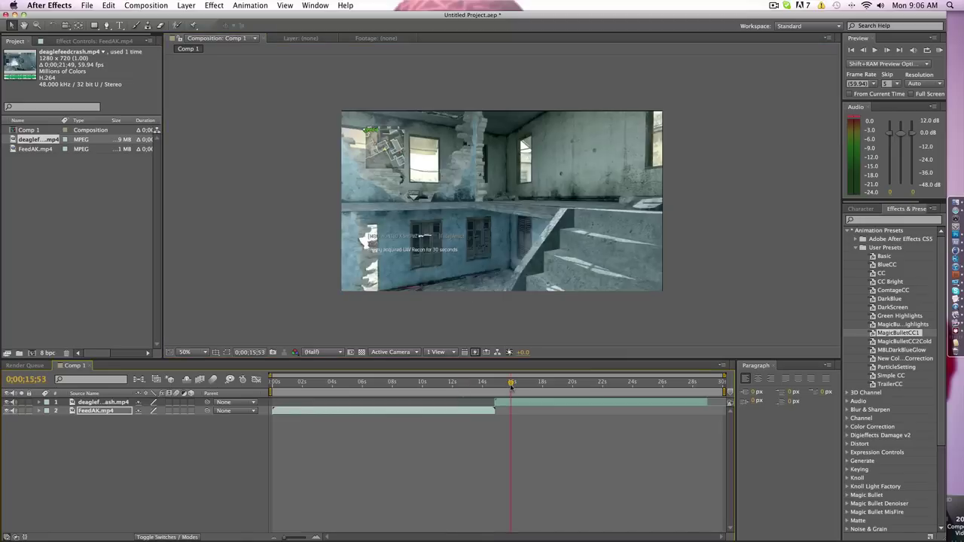
left_click_drag(511, 383, 510, 383)
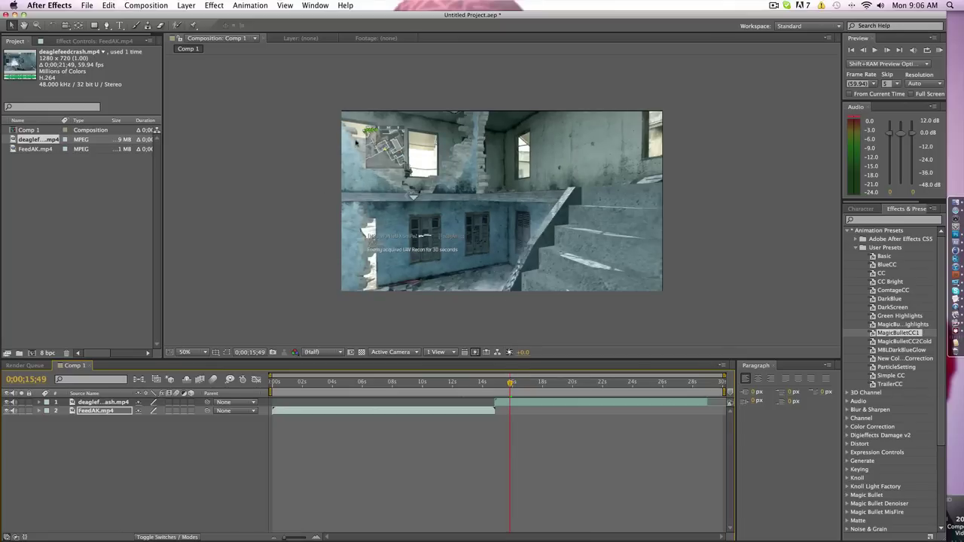
left_click(478, 383)
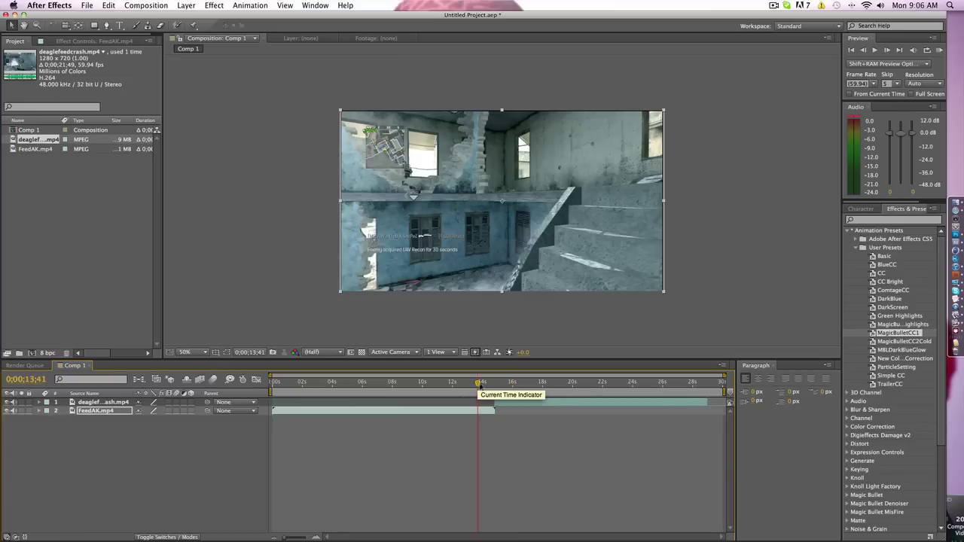
left_click(478, 413)
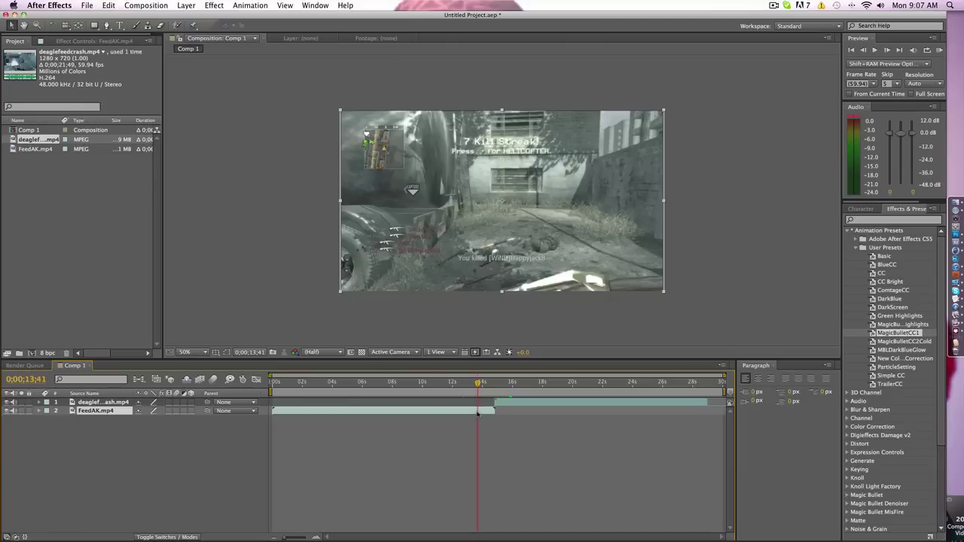
left_click_drag(472, 379, 477, 384)
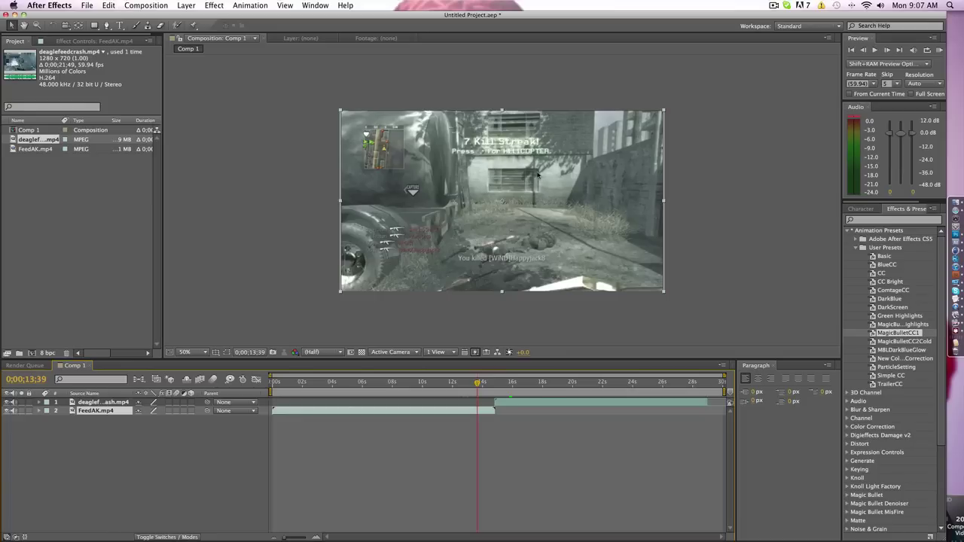
key("super+shift+d")
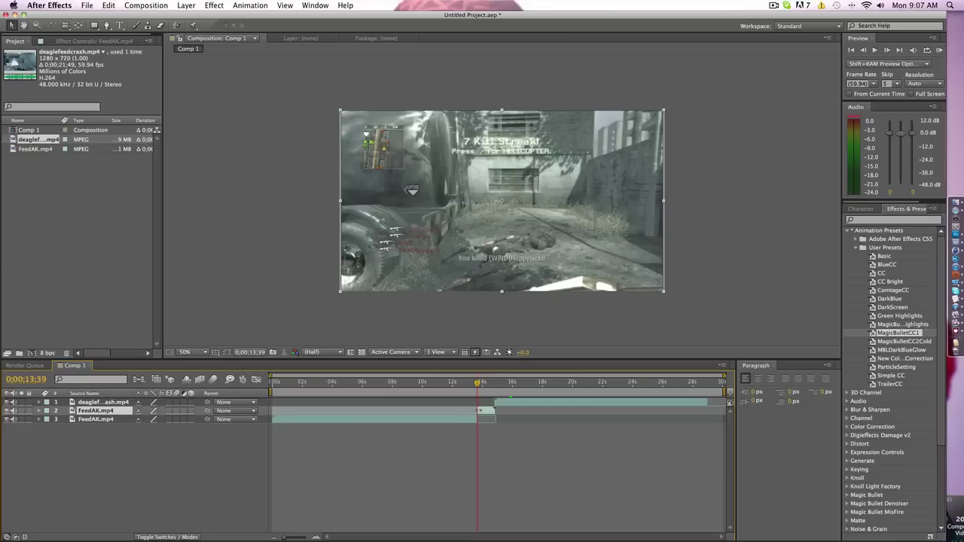
Apply Freeze Frame to the second part of the split FeedAK.mp4 layer.
right_click(478, 413)
mouse_move(521, 290)
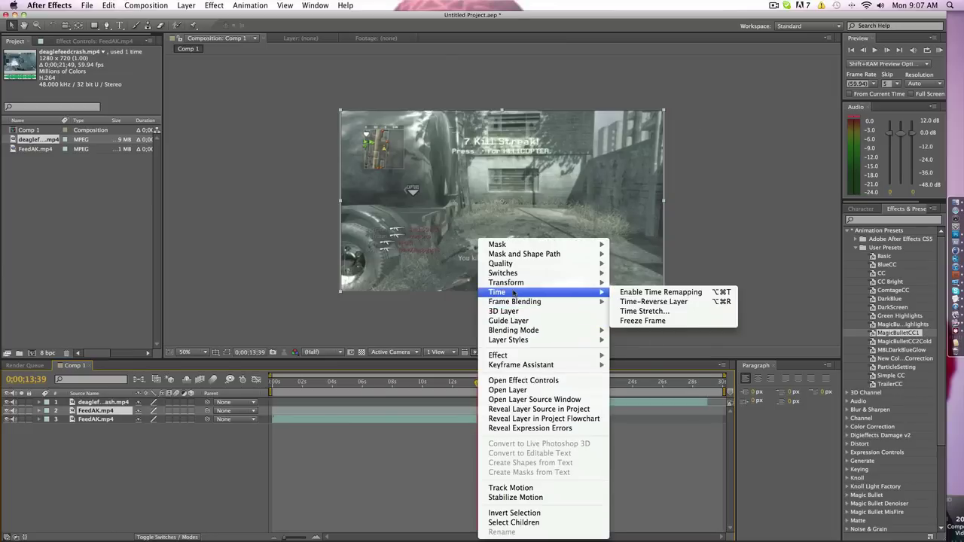
left_click(643, 320)
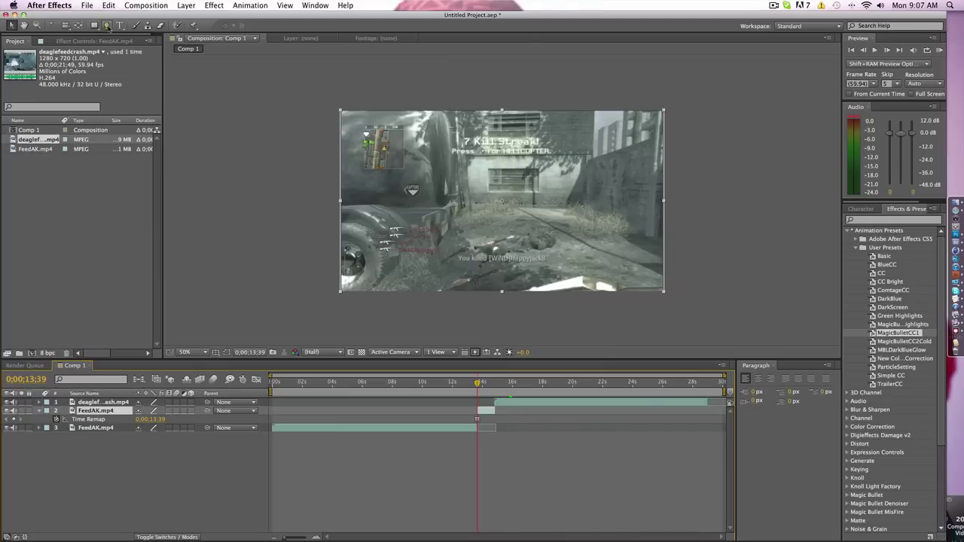
Draw a closed four-point Pen mask around the lower wall window on the frozen FeedAK.mp4 layer.
left_click(106, 26)
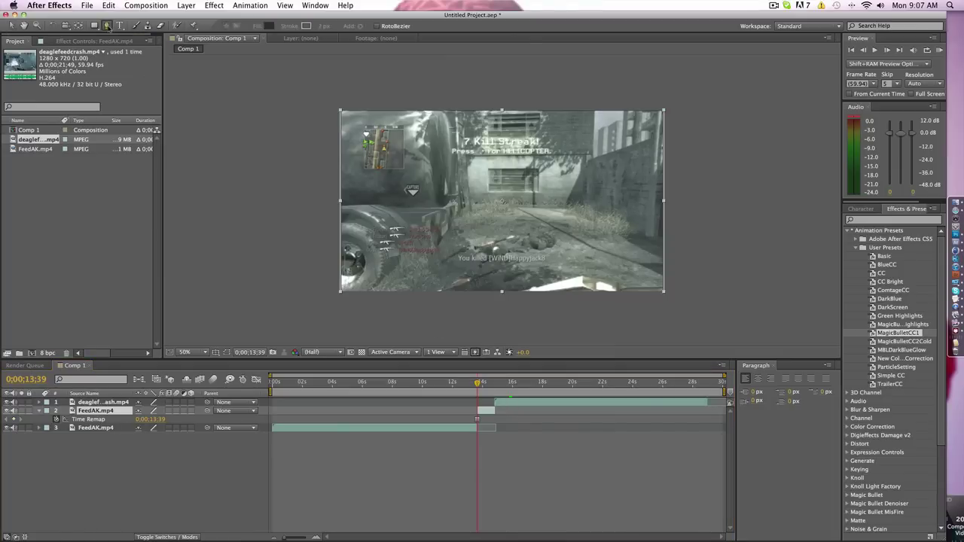
key("period")
key("period")
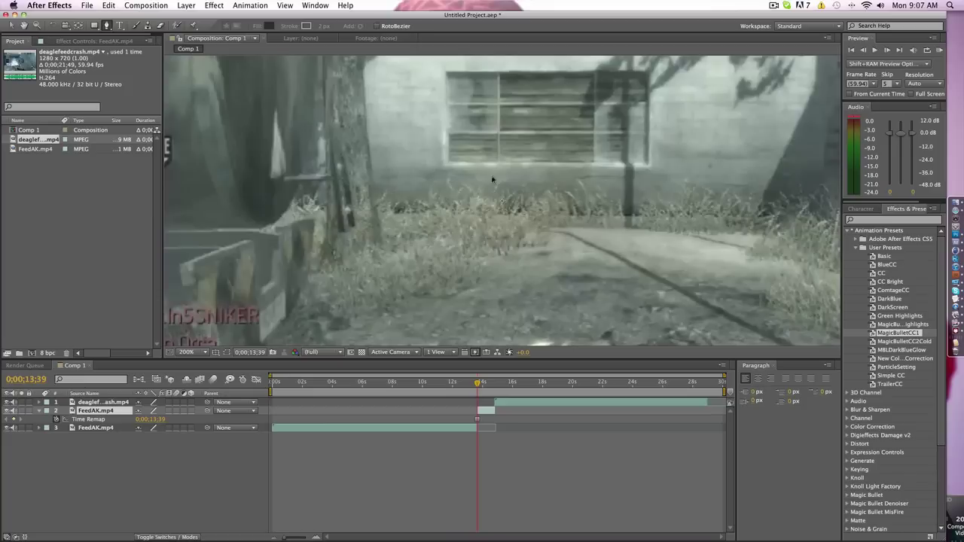
left_click(445, 74)
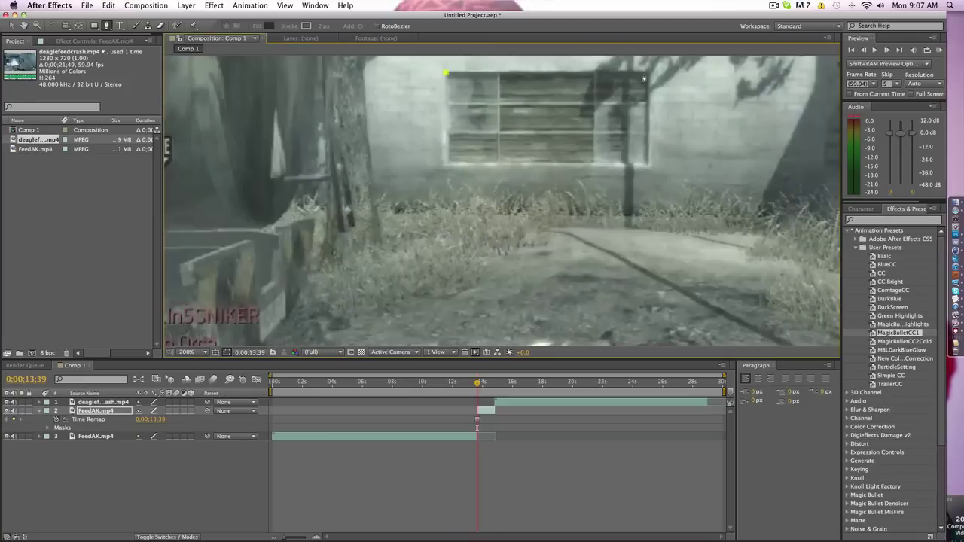
left_click(646, 73)
left_click(646, 164)
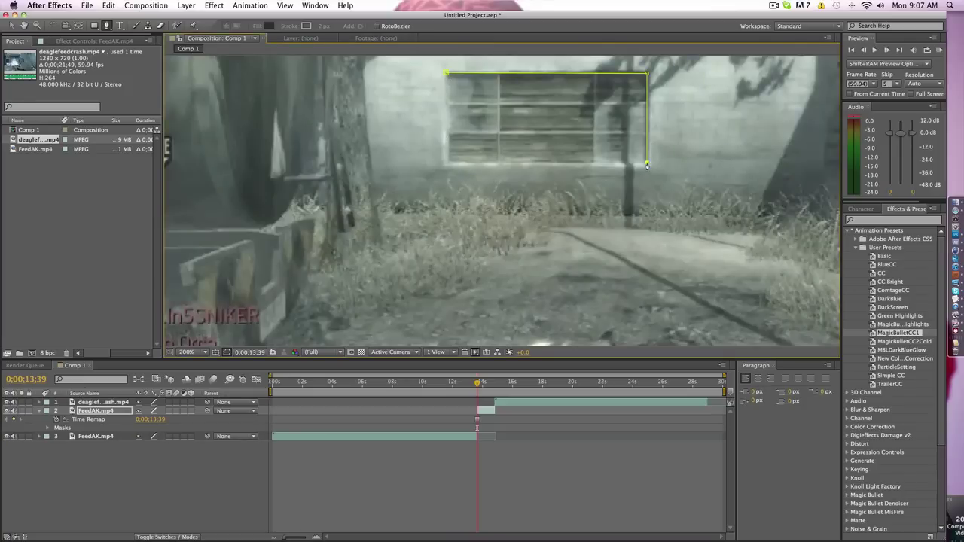
left_click(446, 161)
left_click(447, 75)
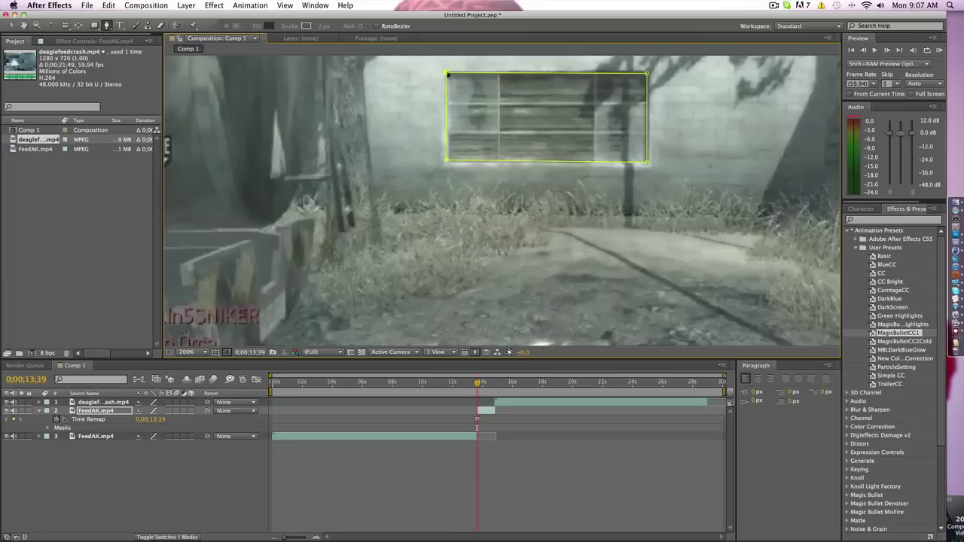
scroll(484, 136, "down", 2)
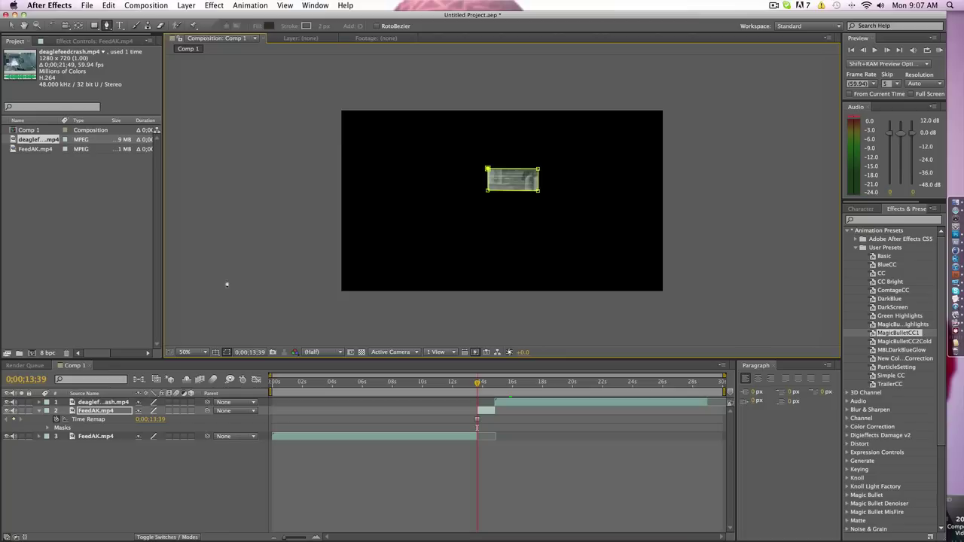
Set Mask 1 on the frozen FeedAK.mp4 layer to Subtract to cut out the window.
key("m")
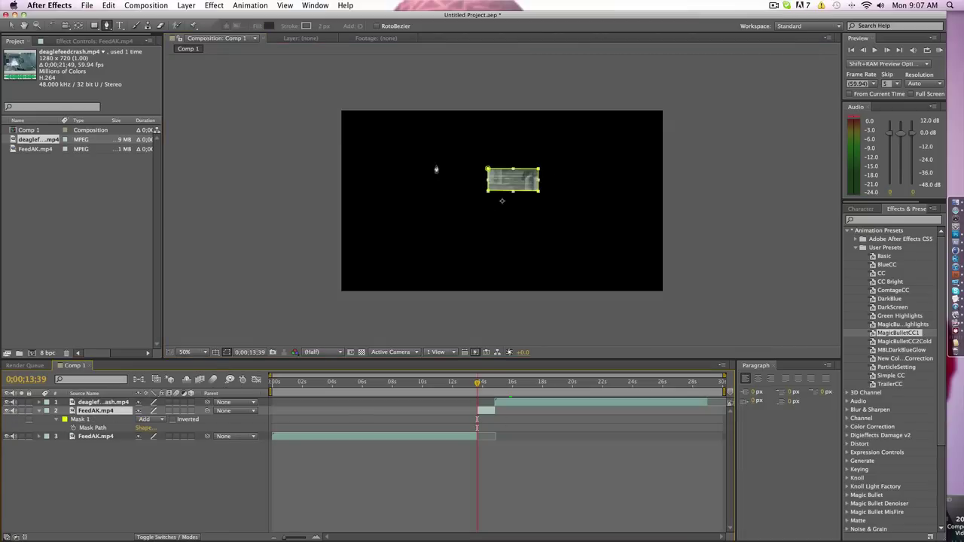
left_click(150, 418)
left_click(160, 448)
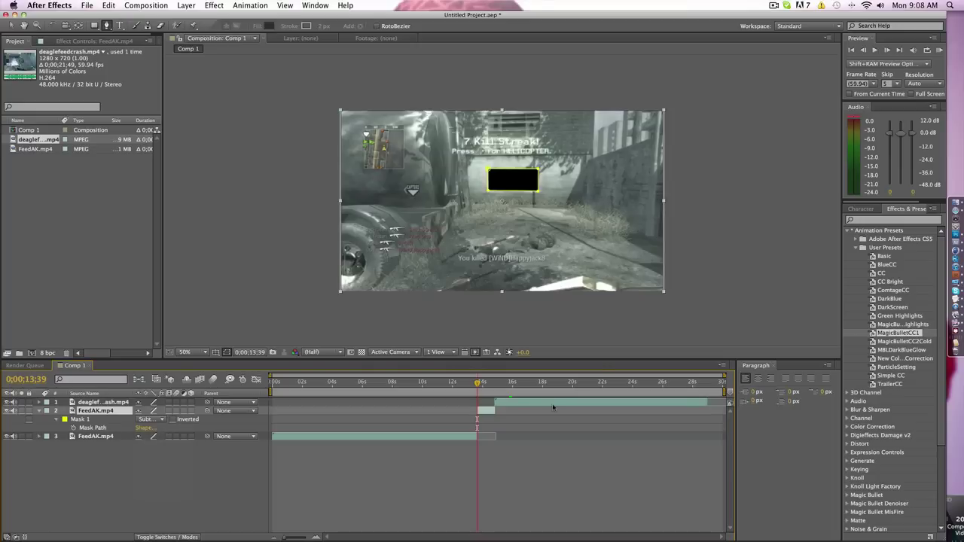
left_click(644, 498)
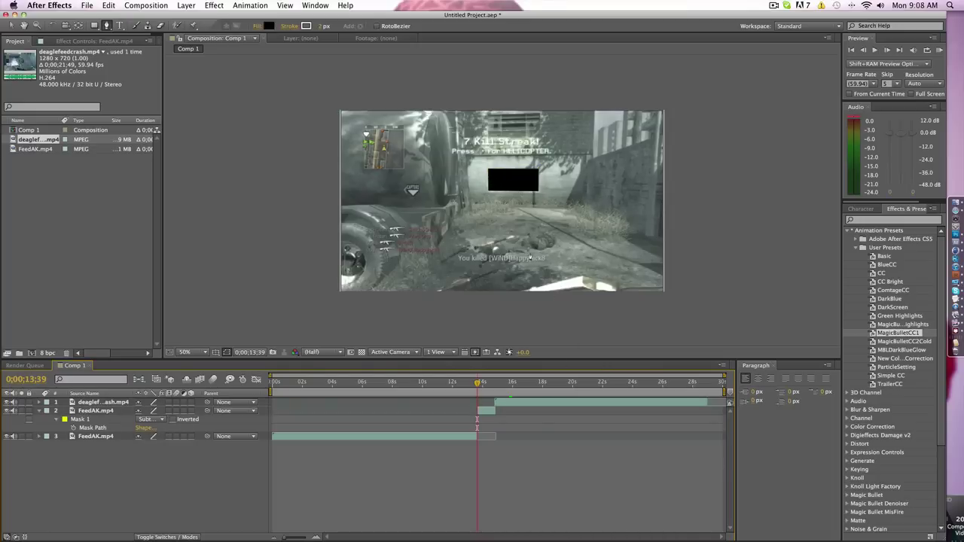
Move the deaglefeedcrash.mp4 layer below the masked FeedAK.mp4 layer and start it at the freeze frame's beginning, 0;00;13;39.
left_click(103, 403)
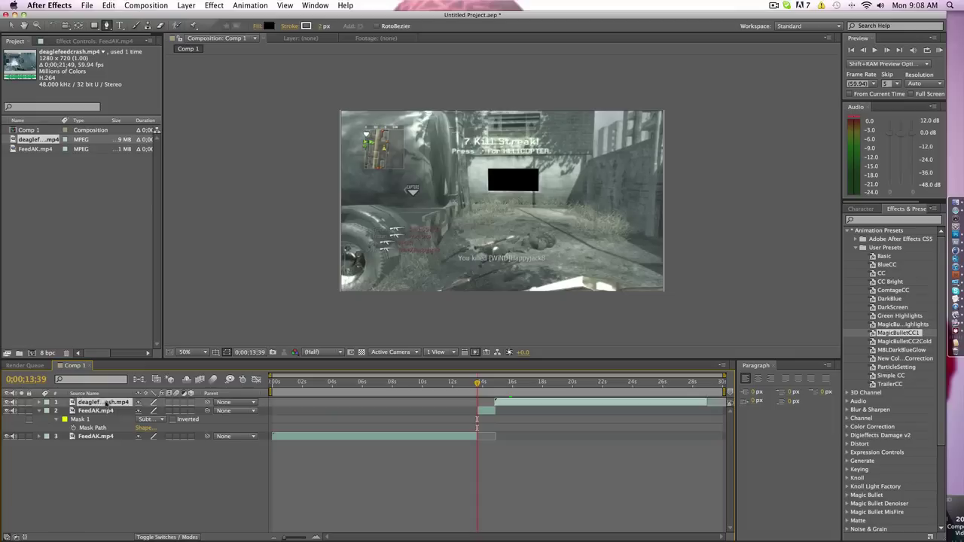
left_click_drag(106, 428, 107, 434)
left_click_drag(506, 428, 500, 431)
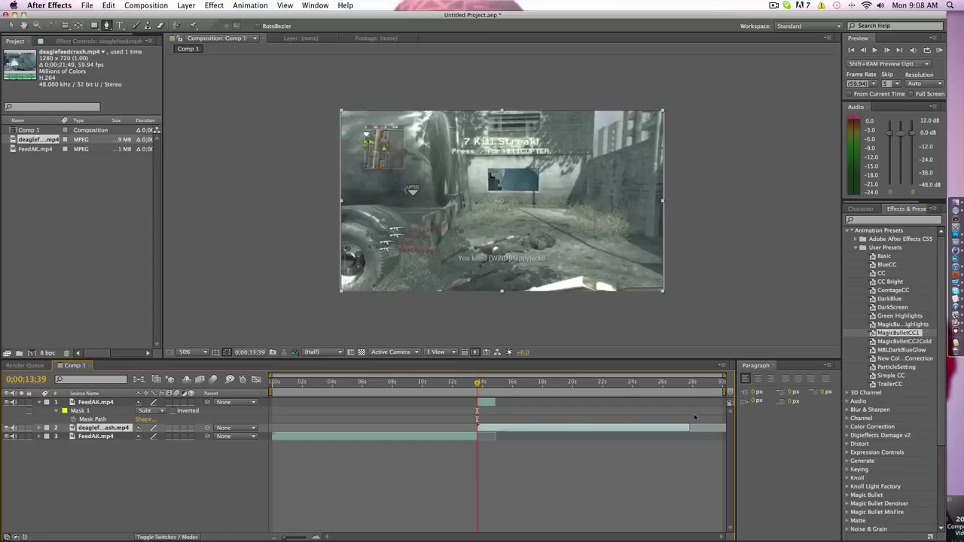
Try starting deaglefeedcrash.mp4 where the frozen clip ends, preview it, and return the layer to the start of the freeze frame.
left_click_drag(495, 428, 515, 433)
mouse_move(497, 384)
left_mouse_down()
mouse_move(521, 384)
mouse_move(500, 384)
mouse_move(497, 396)
left_mouse_up()
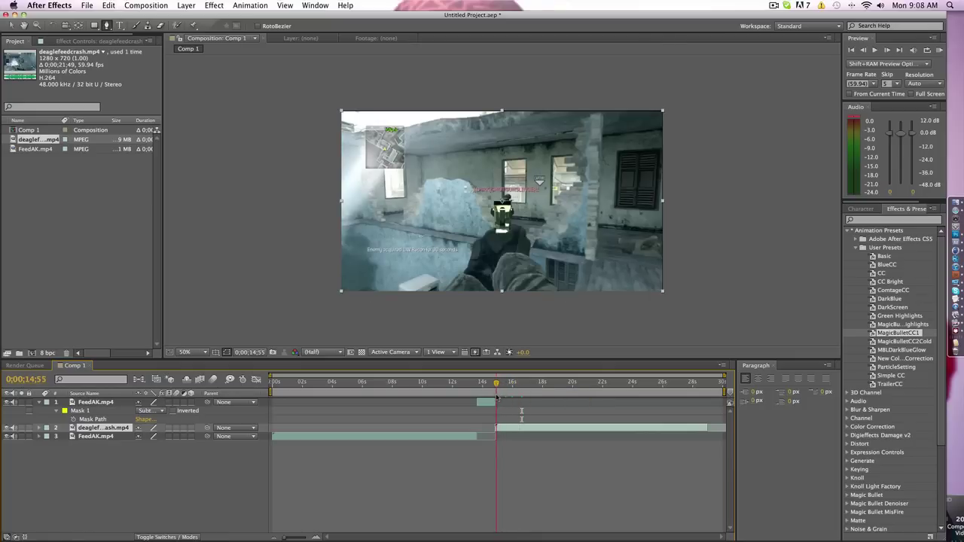
key("space")
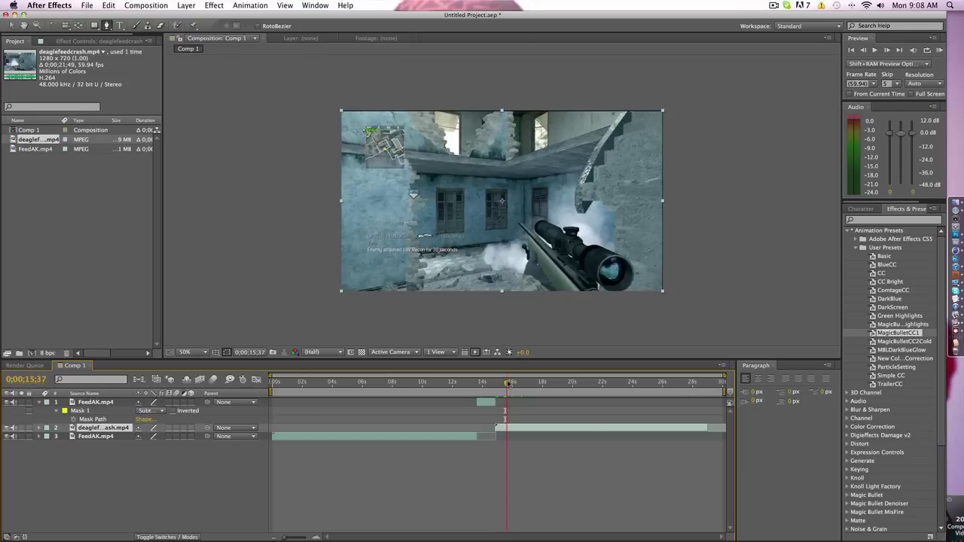
left_click_drag(524, 430, 506, 432)
key("i")
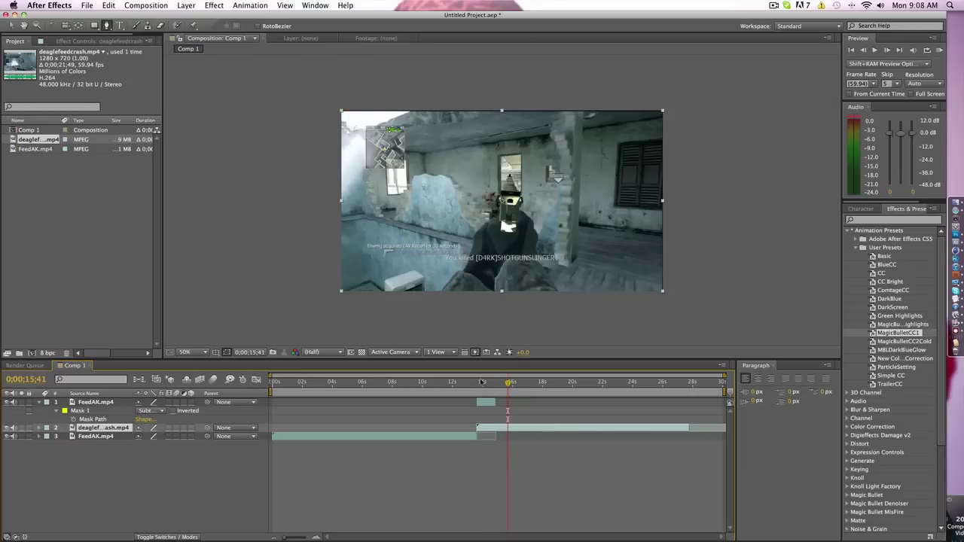
At the start of the freeze frame, make the masked FeedAK.mp4 layer 3D and reveal only its Position property.
key("Page_Up")
key("Page_Up")
key("Page_Up")
key("Page_Up")
key("Page_Up")
key("Page_Up")
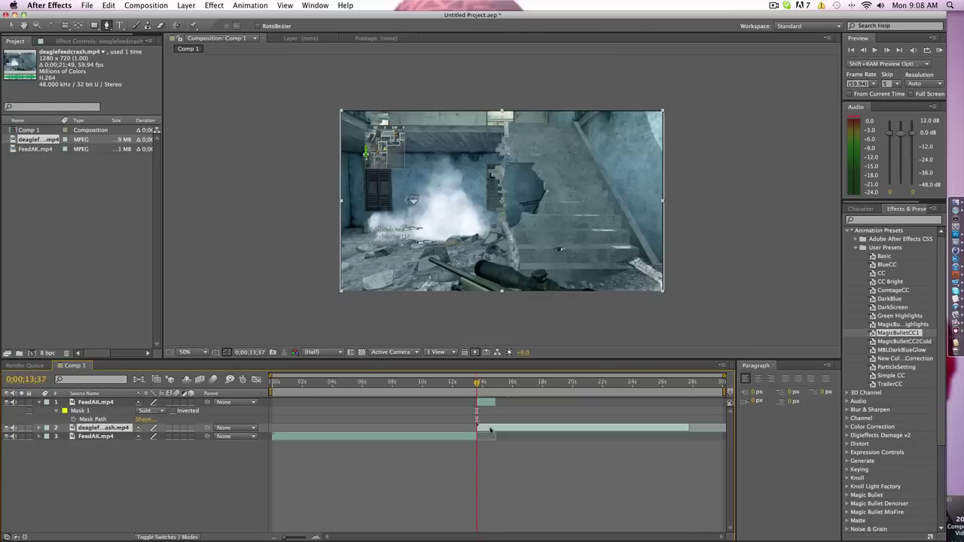
left_click(478, 388)
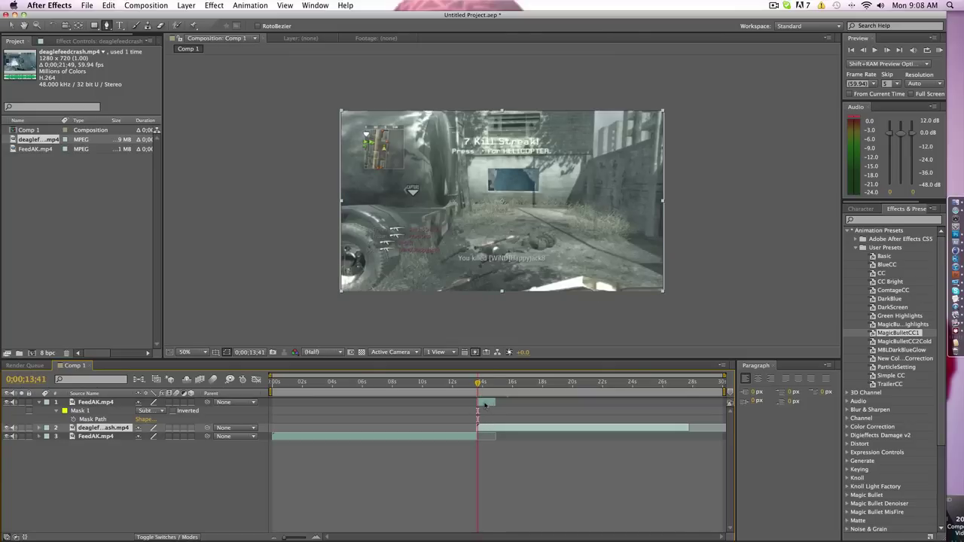
left_click(485, 405)
left_click(864, 220)
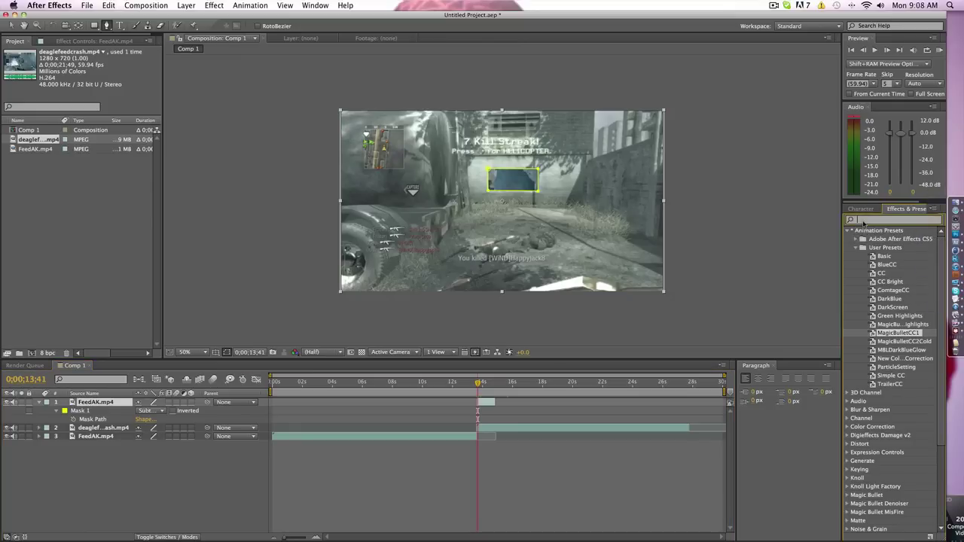
left_click(191, 403)
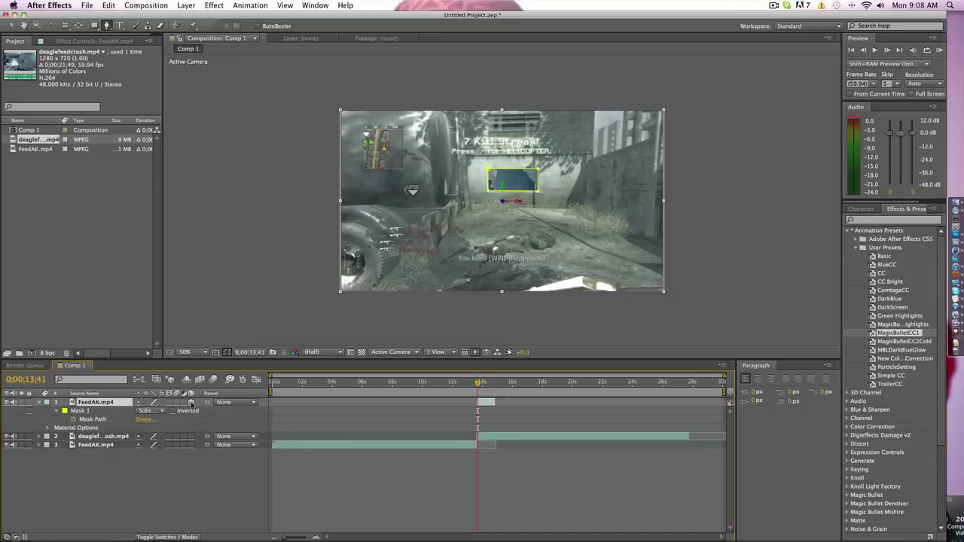
left_click(39, 403)
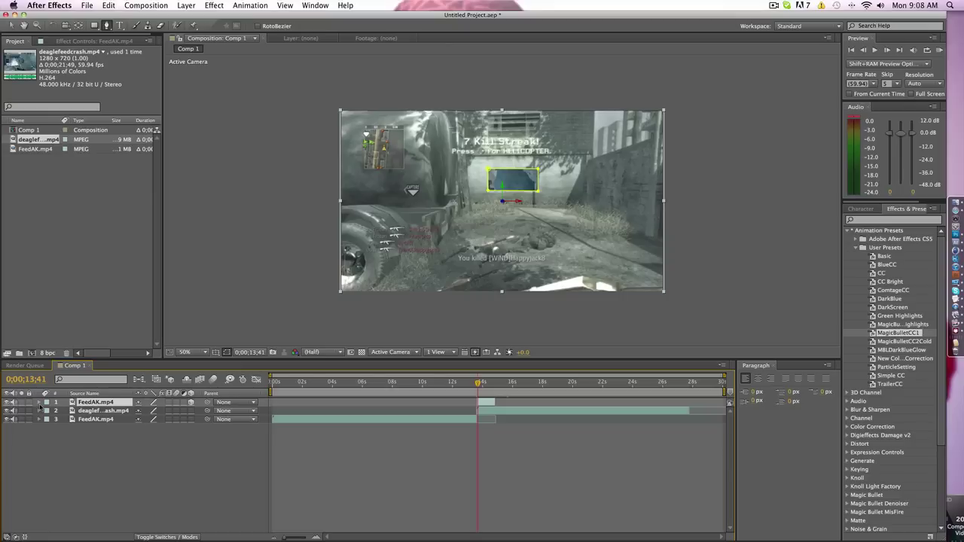
key("p")
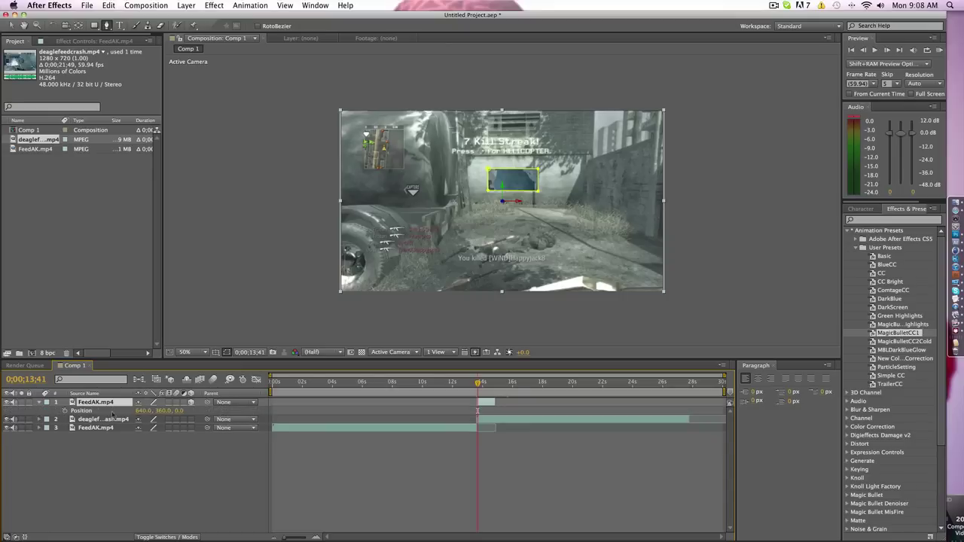
Start the frozen FeedAK.mp4 layer at 0;00;13;37 to close the gap before it, and set a Position keyframe there.
left_click(478, 384)
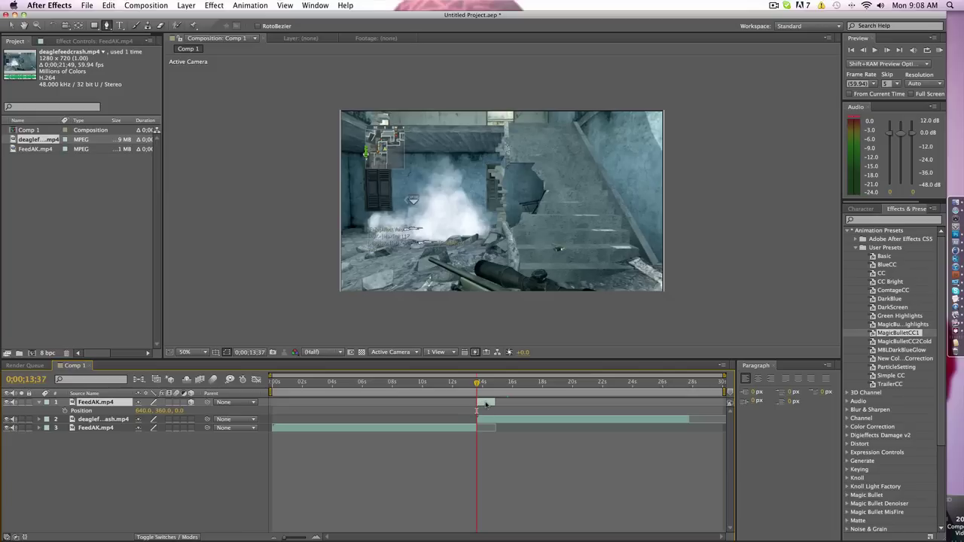
left_click(484, 404)
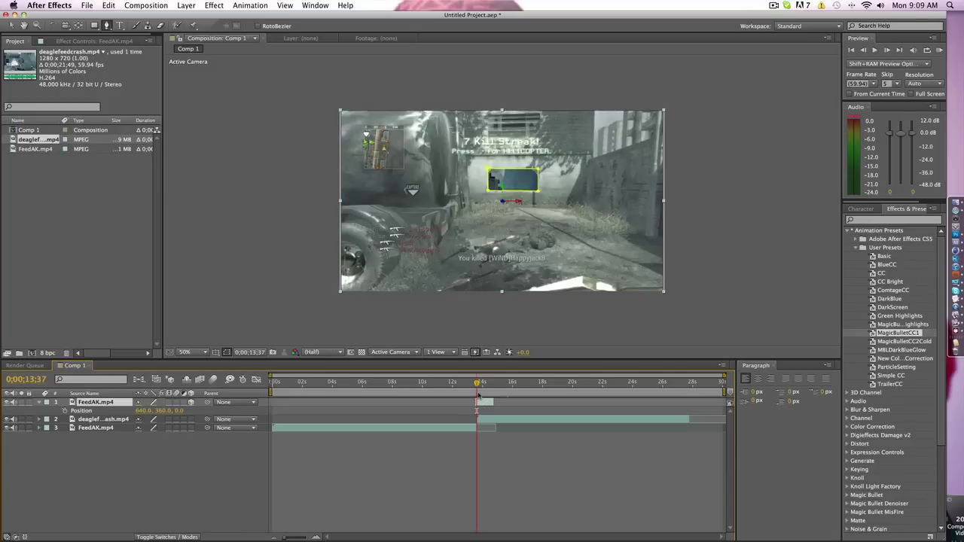
left_click(863, 50)
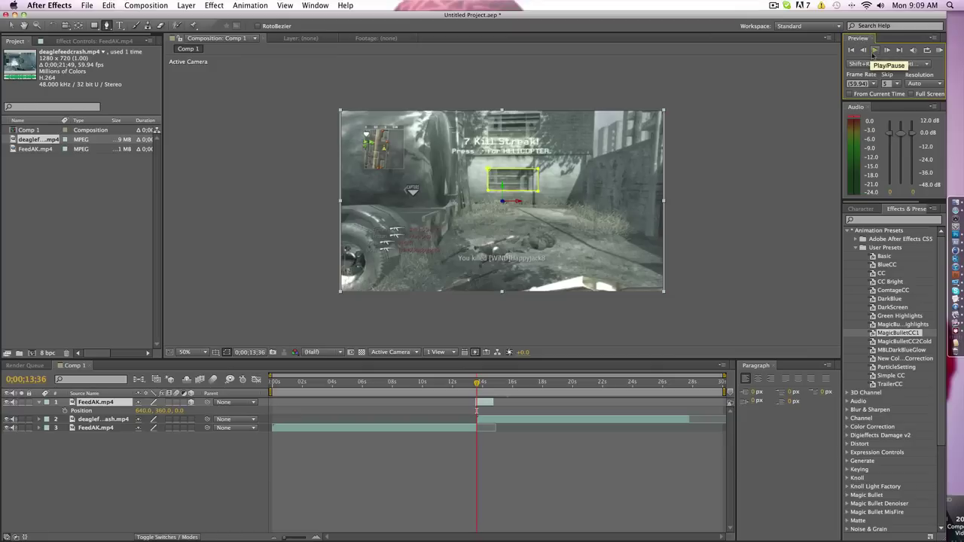
left_click(887, 50)
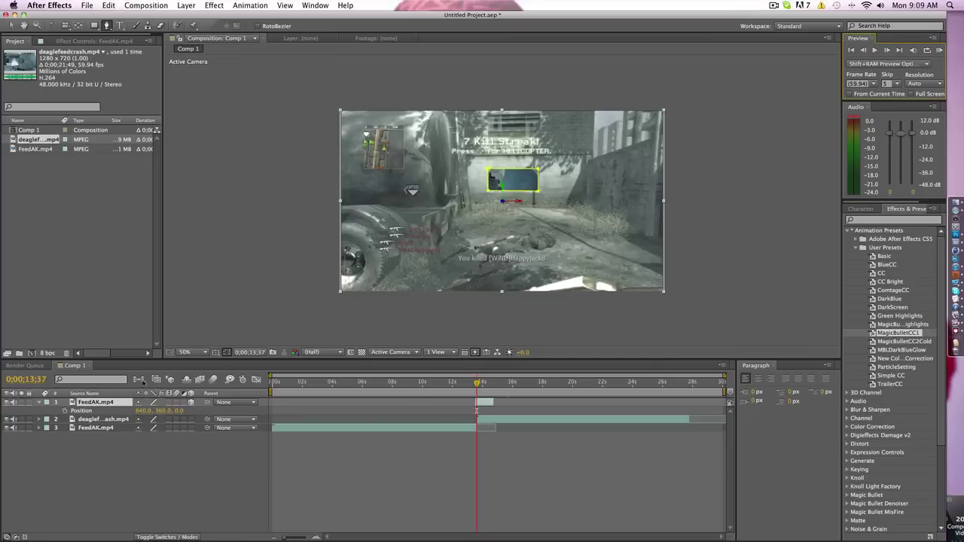
left_click(65, 411)
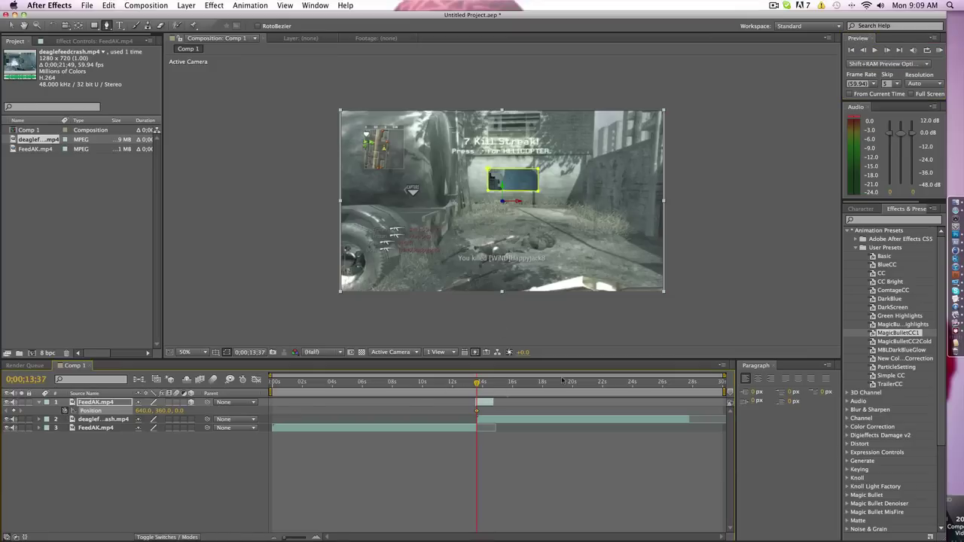
At 0;00;13;55, set the frozen layer's Position to 640, 439, -1781 and preview with the work area starting shortly before the freeze.
left_click_drag(476, 382, 482, 383)
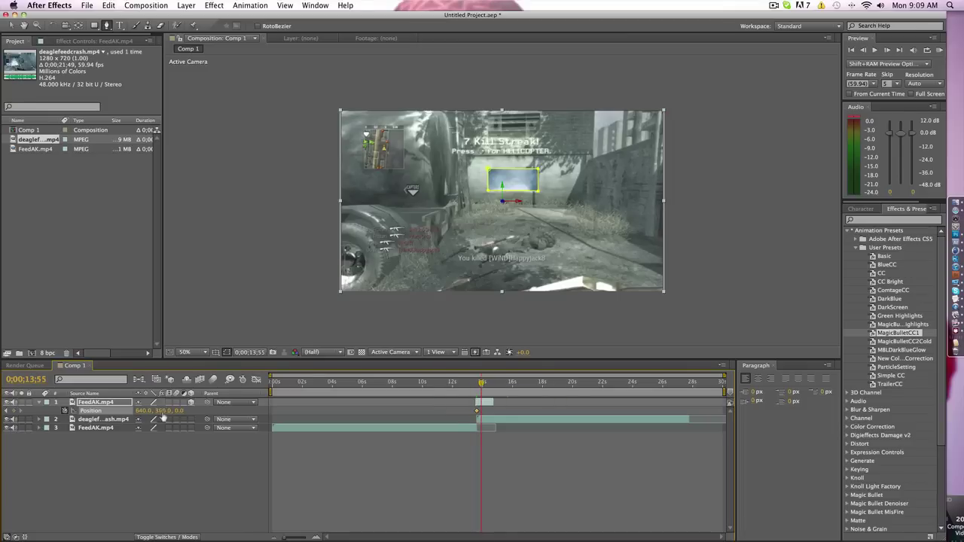
left_click_drag(178, 411, 23, 440)
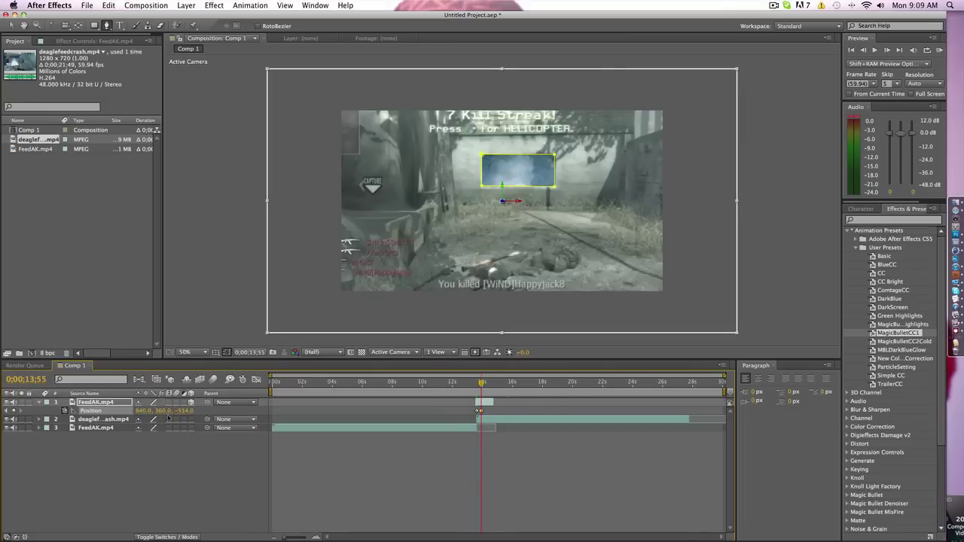
left_click_drag(164, 410, 82, 470)
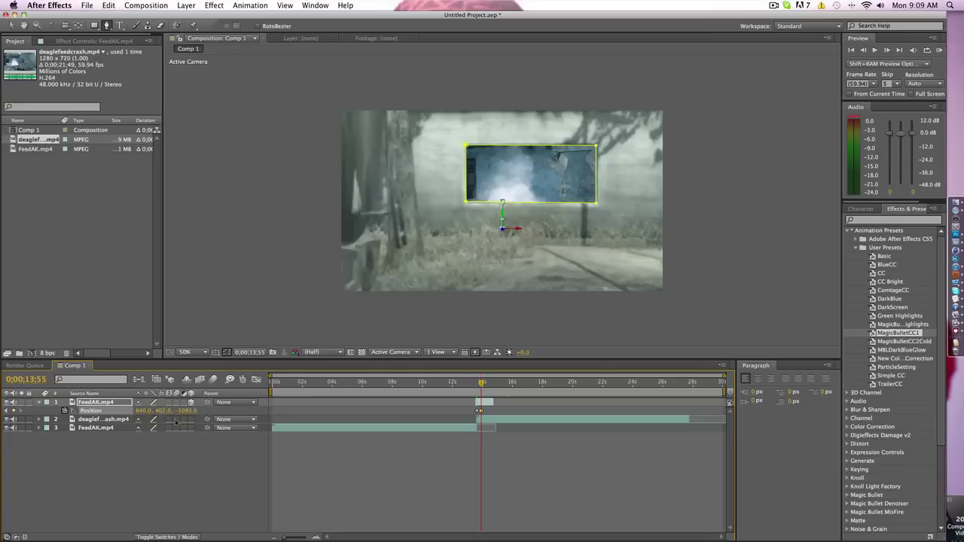
left_click_drag(164, 413, 99, 444)
left_click_drag(172, 414, 168, 422)
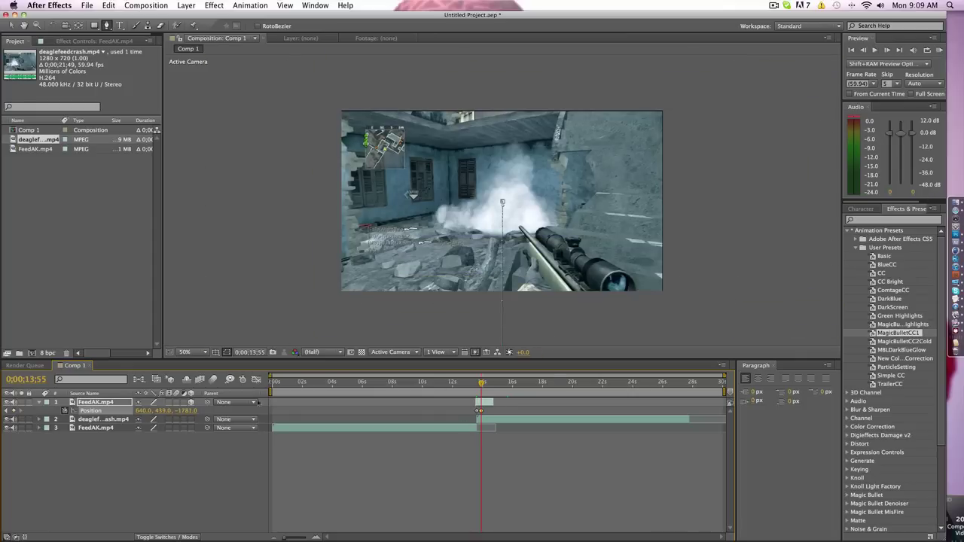
left_click_drag(269, 386, 461, 385)
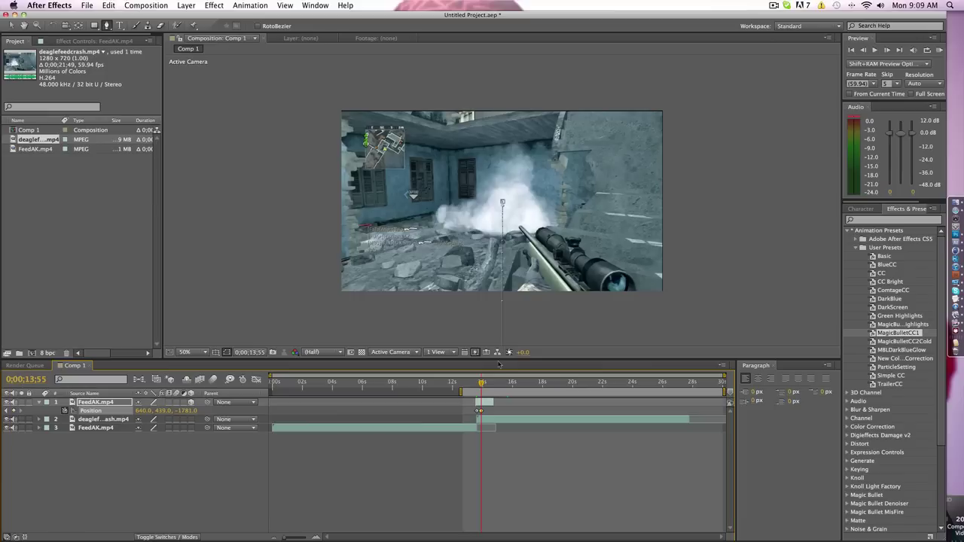
key("KP_0")
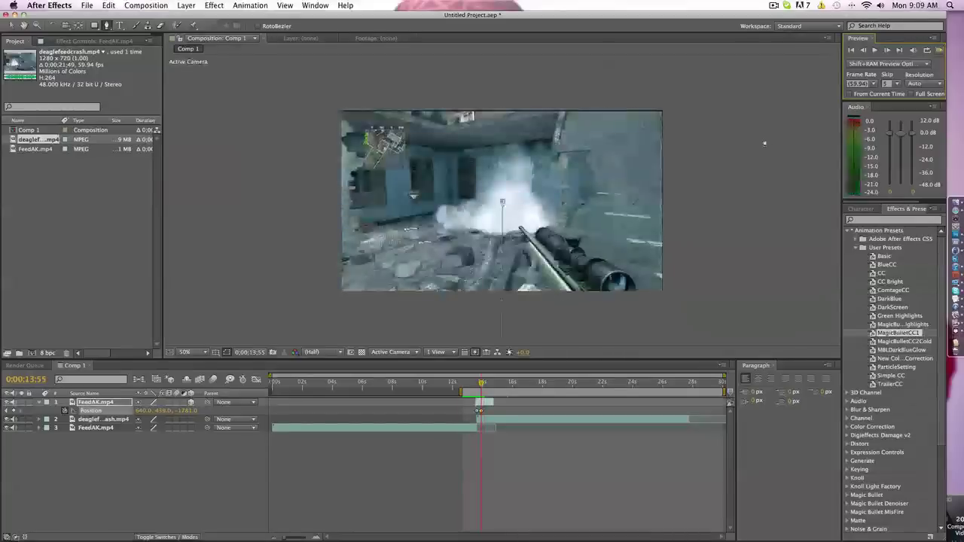
Move the frozen layer's second Position keyframe slightly later and preview the transition through the window.
left_click(483, 413)
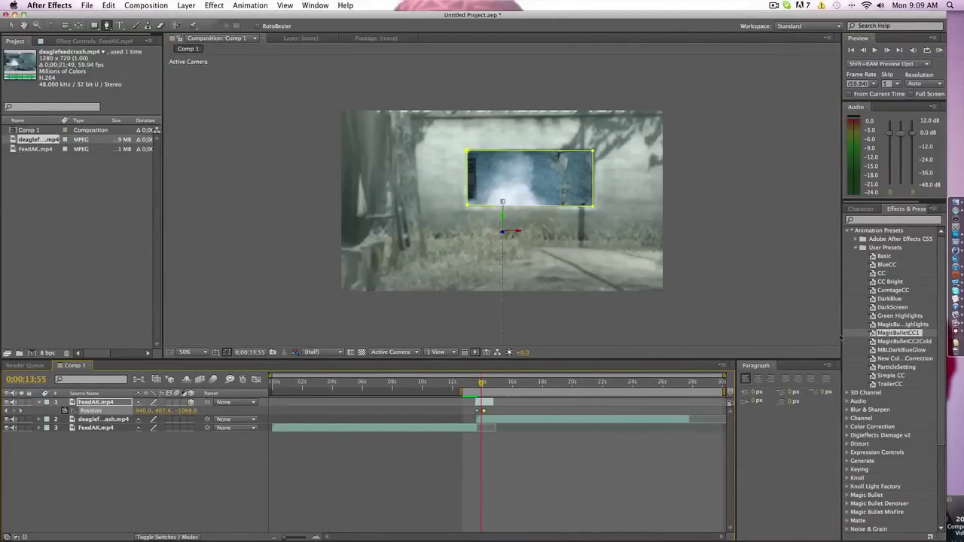
left_click(939, 50)
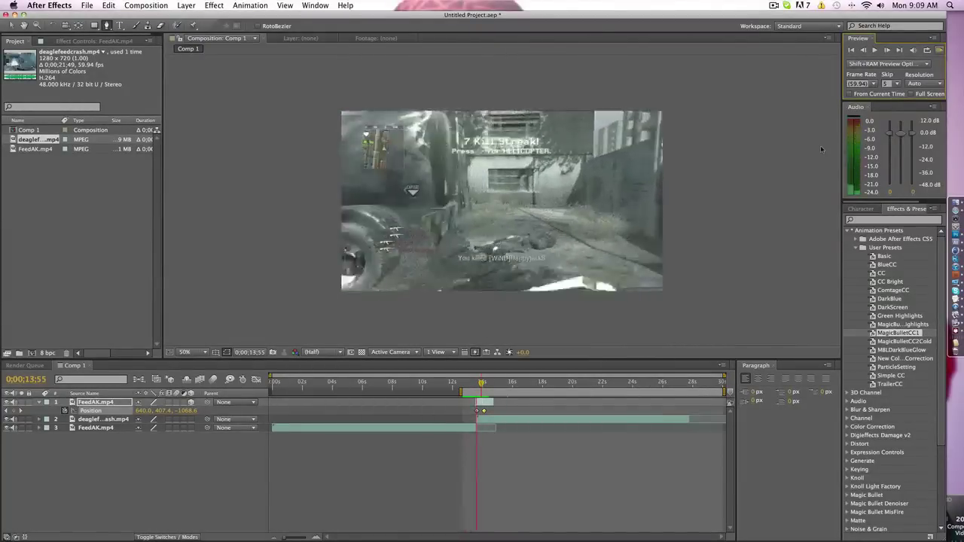
key("space")
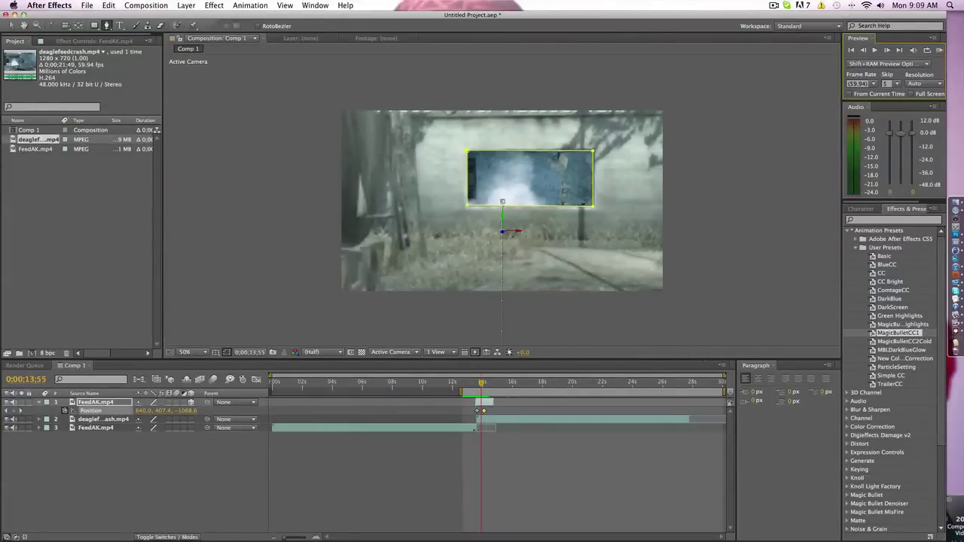
left_click(470, 429)
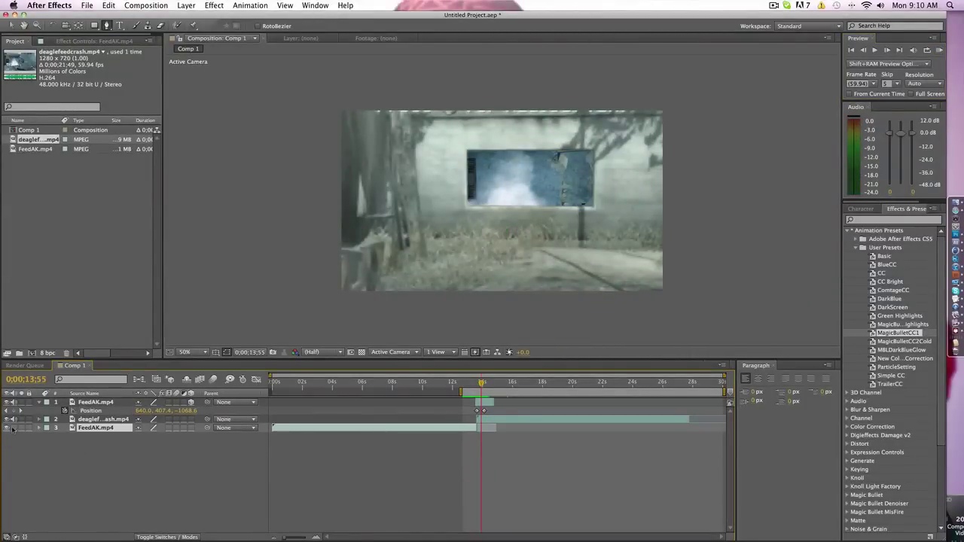
left_click(939, 49)
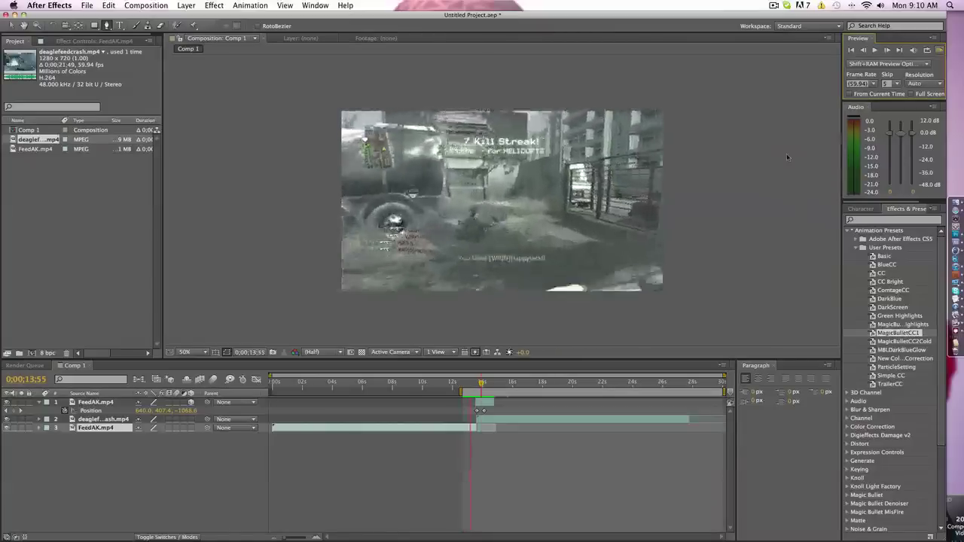
left_click(786, 157)
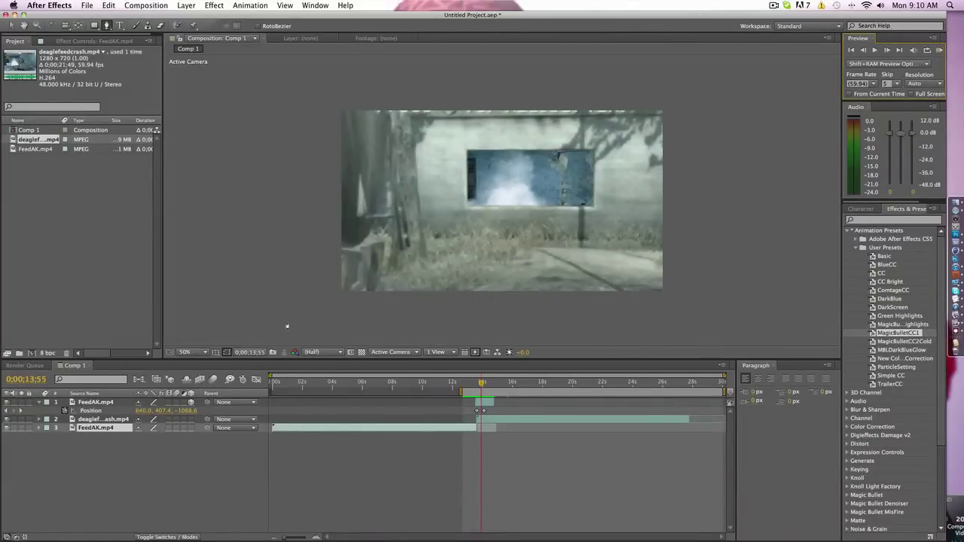
Delete all three layers from Comp 1.
left_click(99, 404)
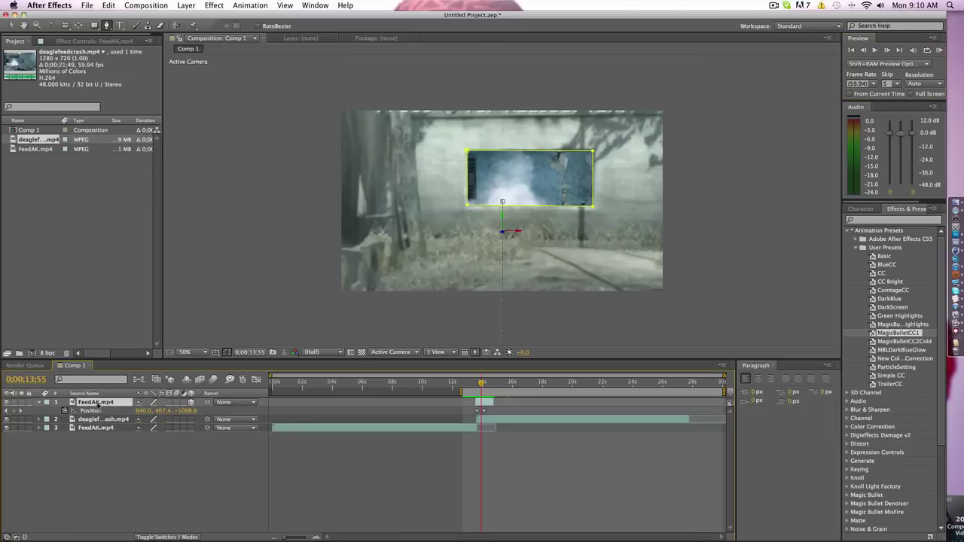
left_click(97, 431, "shift")
key("Delete")
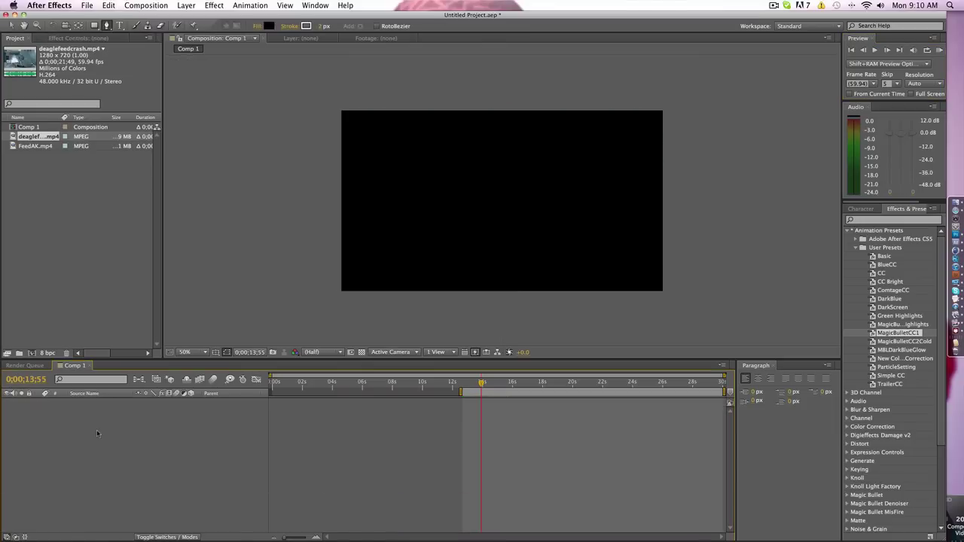
Add deaglefeedcrash.mp4 and FeedAK.mp4 to Comp 1, with FeedAK.mp4 at the beginning and deaglefeedcrash.mp4 on top starting where it ends.
left_click(70, 165)
left_click_drag(38, 136, 271, 405)
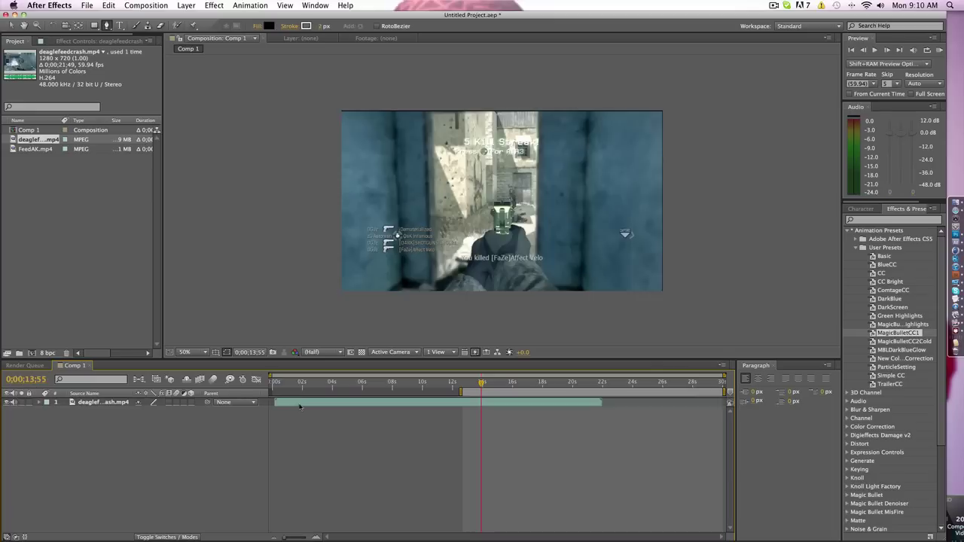
left_click_drag(386, 403, 542, 400)
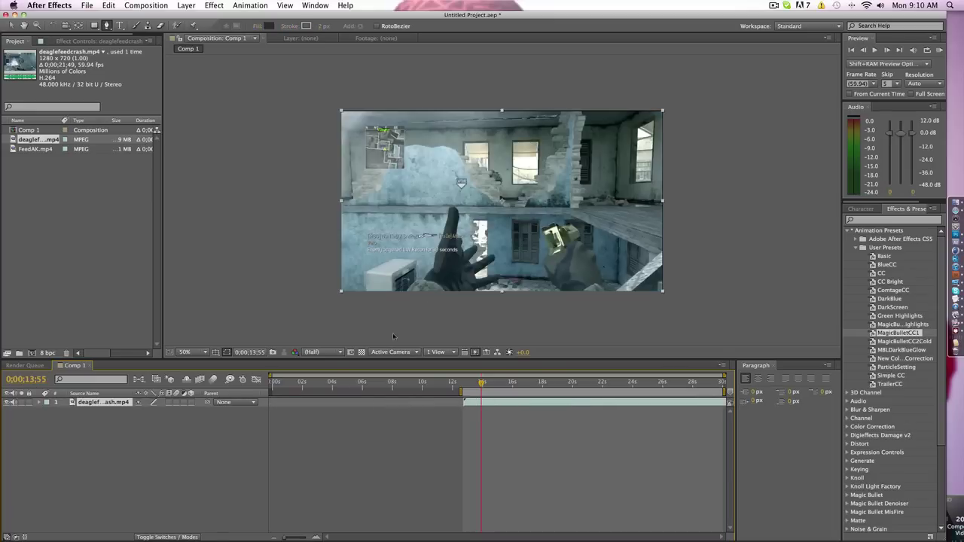
left_click_drag(36, 149, 305, 414)
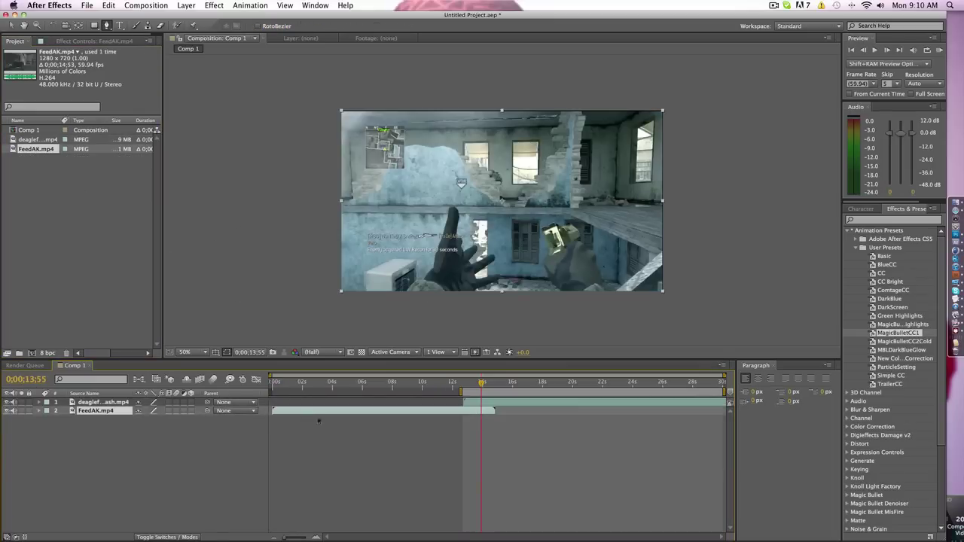
left_click_drag(479, 404, 509, 382)
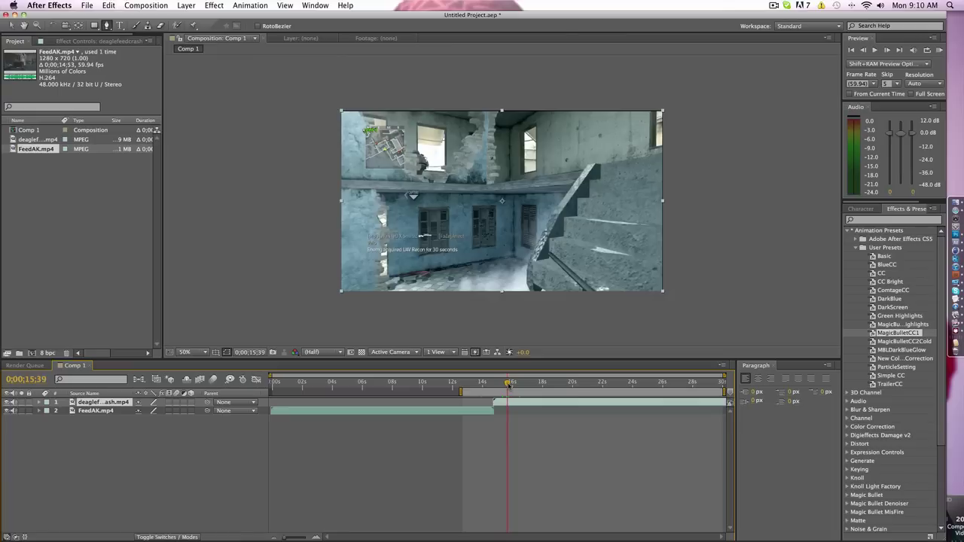
Split the deaglefeedcrash.mp4 layer at 0;00;15;44, replacing the split made one frame earlier.
left_click(510, 383)
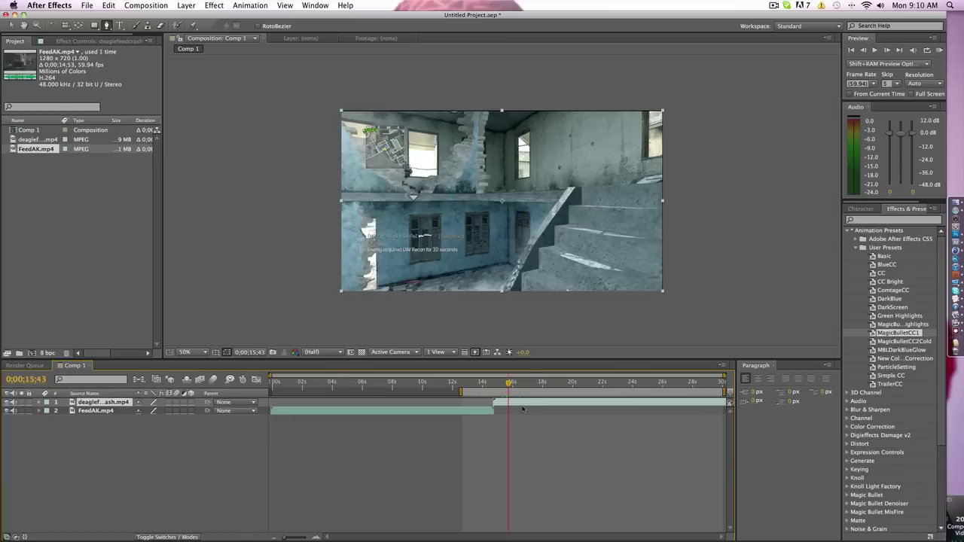
key("super+d")
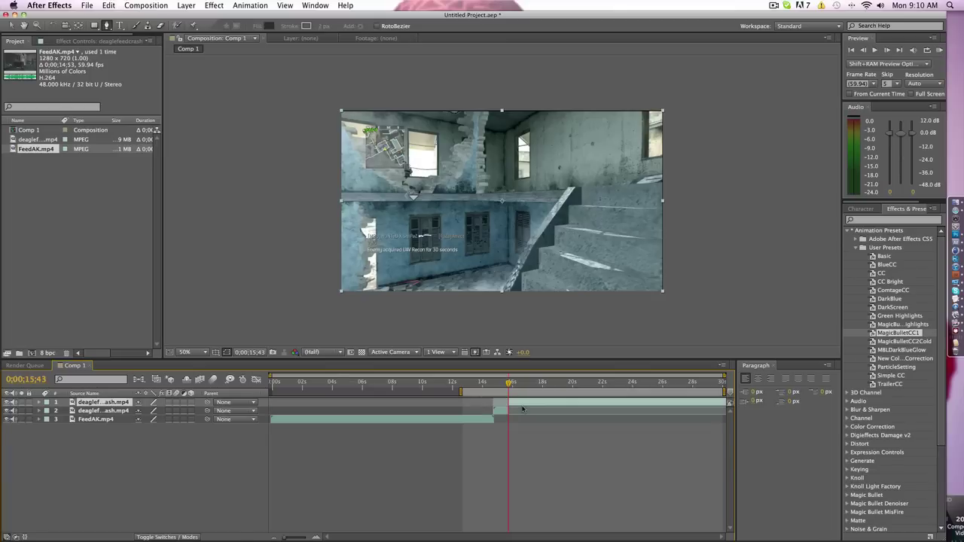
key("Delete")
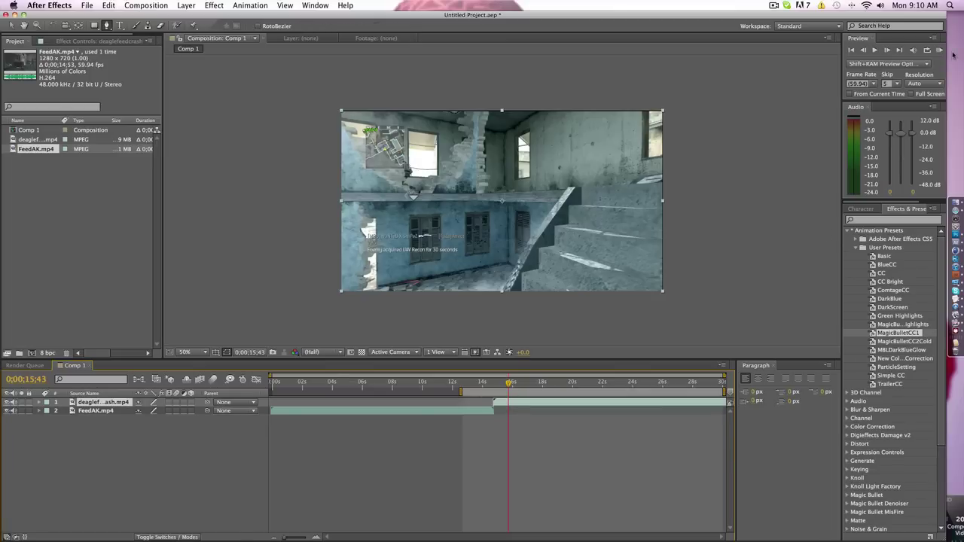
left_click(886, 50)
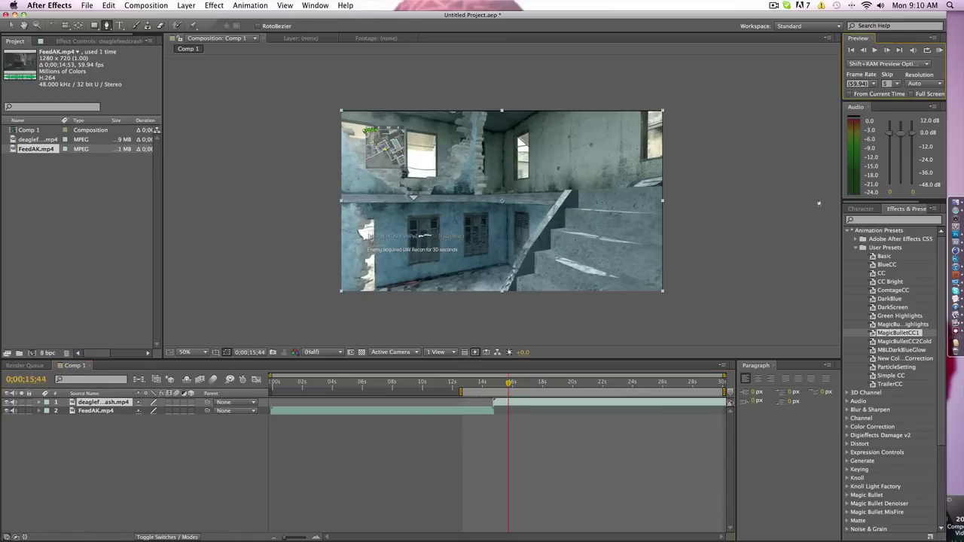
key("super+d")
key("comma")
key("comma")
key("comma")
key("comma")
key("comma")
key("comma")
key("comma")
key("comma")
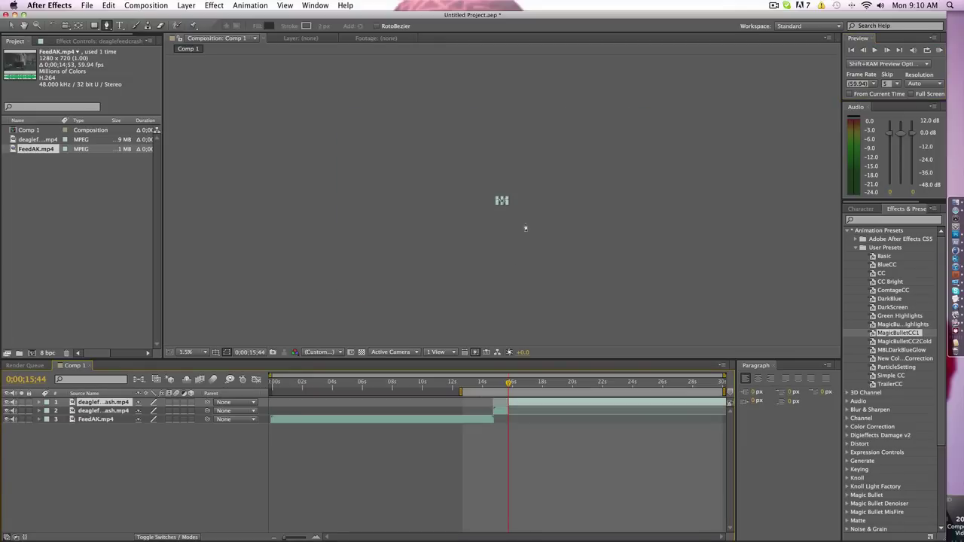
key("slash")
key("comma")
key("comma")
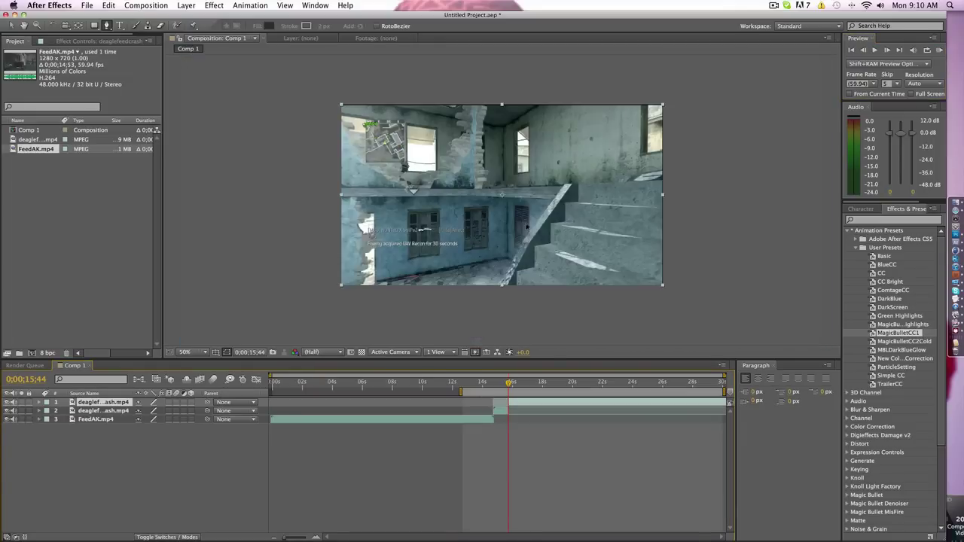
Freeze the short deaglefeedcrash.mp4 segment on its frame at 0;00;15;43.
left_click(863, 50)
right_click(506, 411)
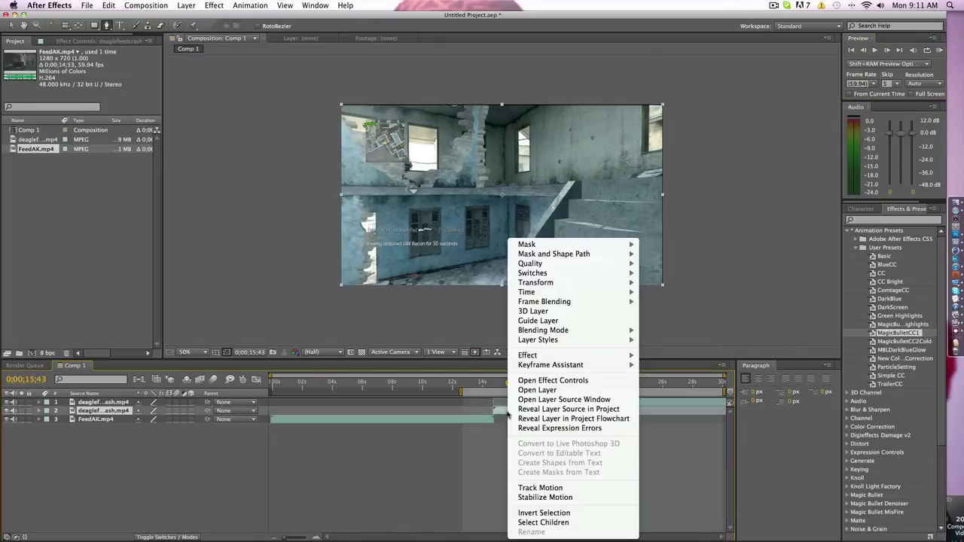
mouse_move(548, 294)
left_click(672, 320)
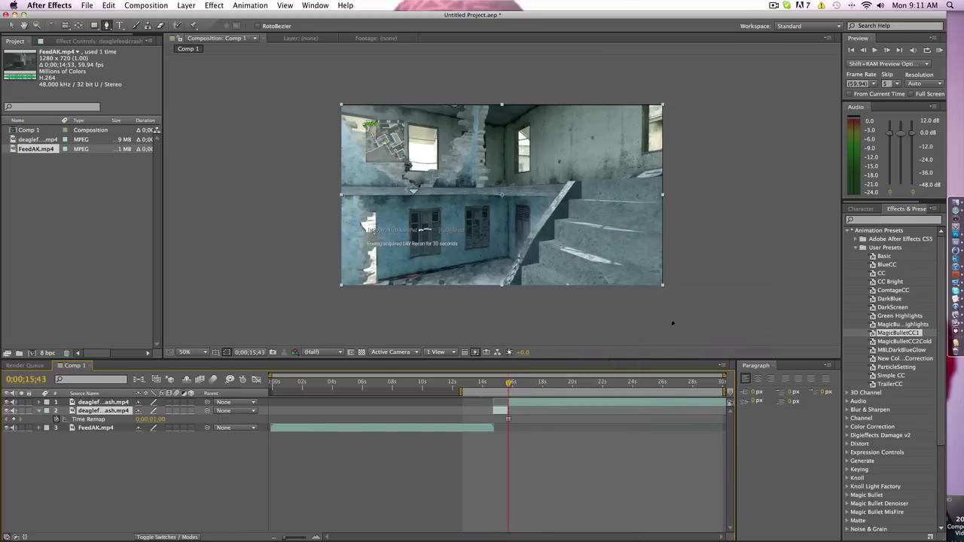
Draw a closed mask on the frozen layer around the blue wall below the ledge, following the stair edge and extending outside the frame.
left_click(498, 381)
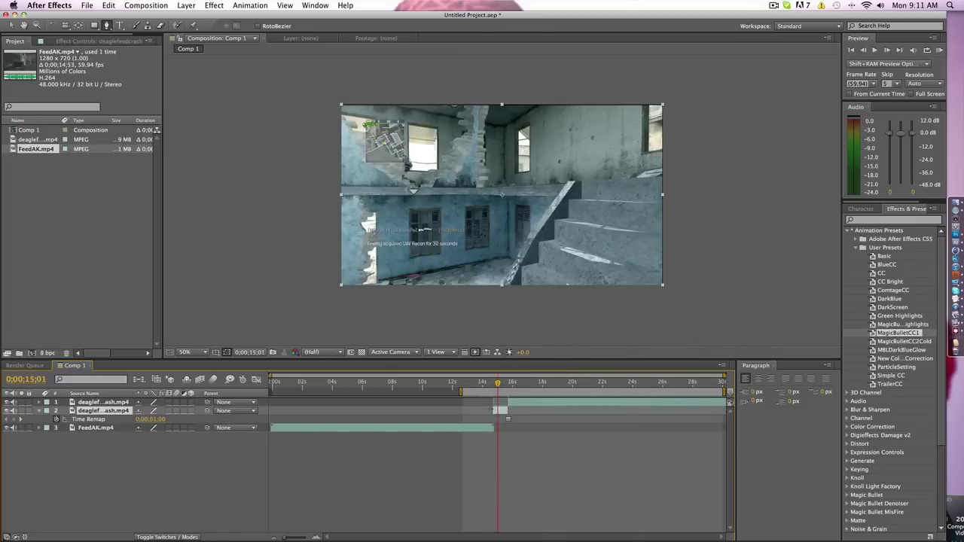
left_click(497, 284)
left_click(555, 197)
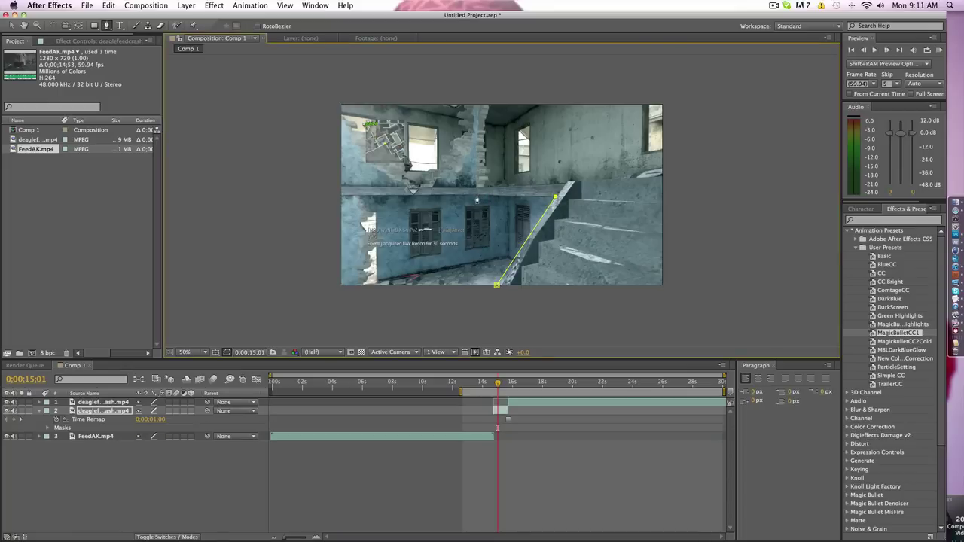
left_click(476, 196)
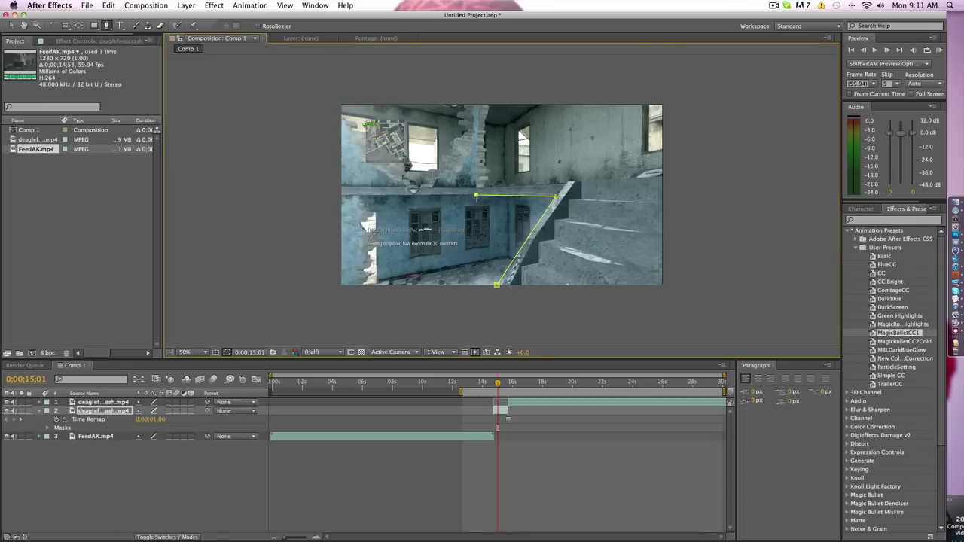
left_click(341, 195)
left_click(317, 200)
left_click(320, 252)
left_click(322, 285)
left_click(398, 301)
left_click(487, 300)
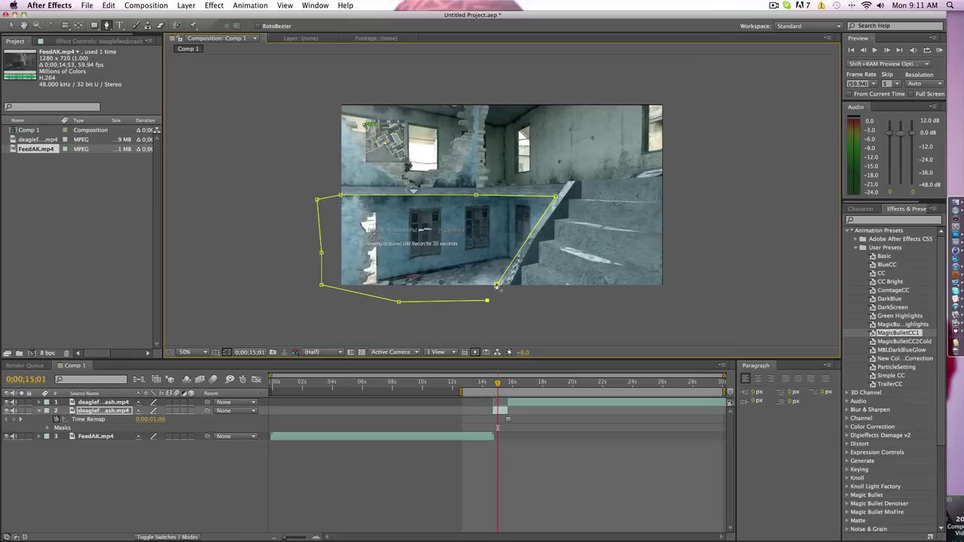
left_click(497, 286)
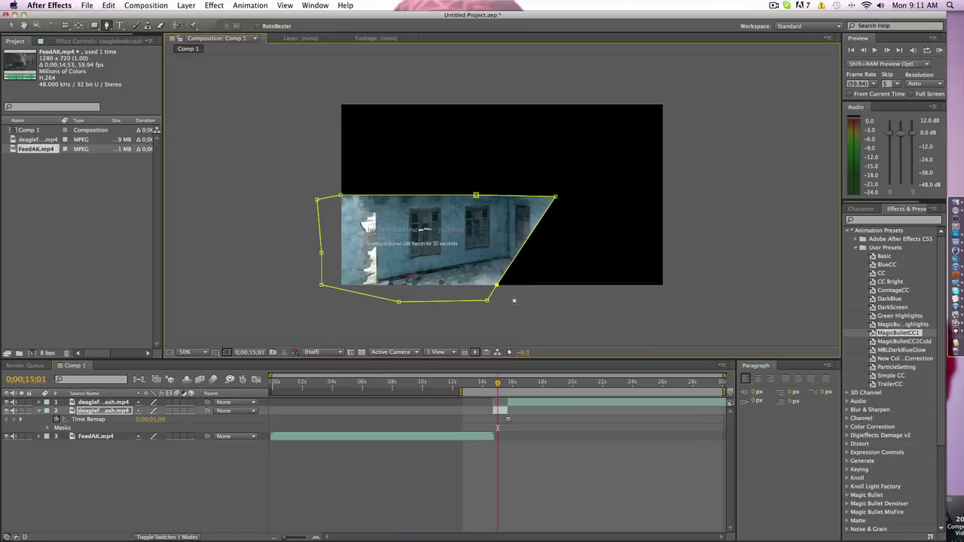
Duplicate the masked frozen layer and set the duplicate's Mask 1 mode to Subtract.
left_click(503, 413)
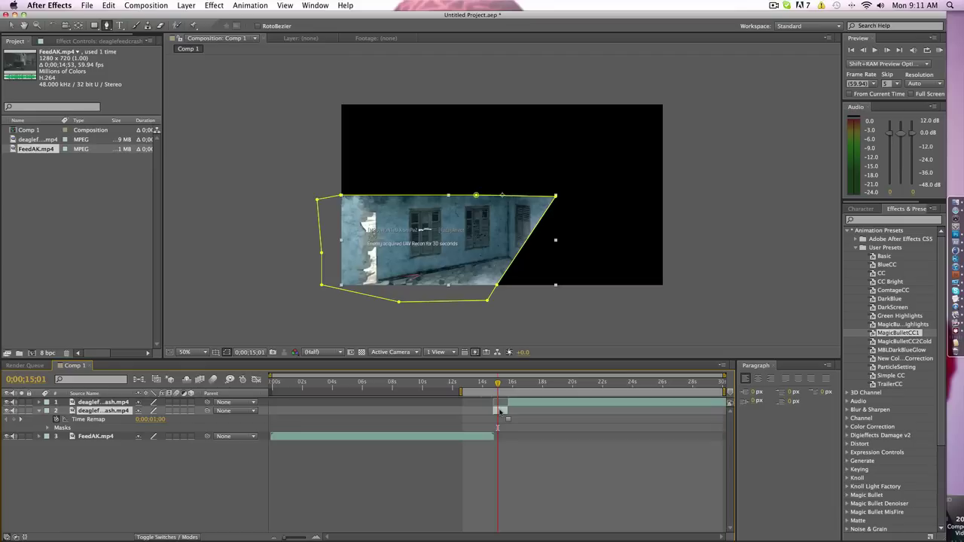
key("super+d")
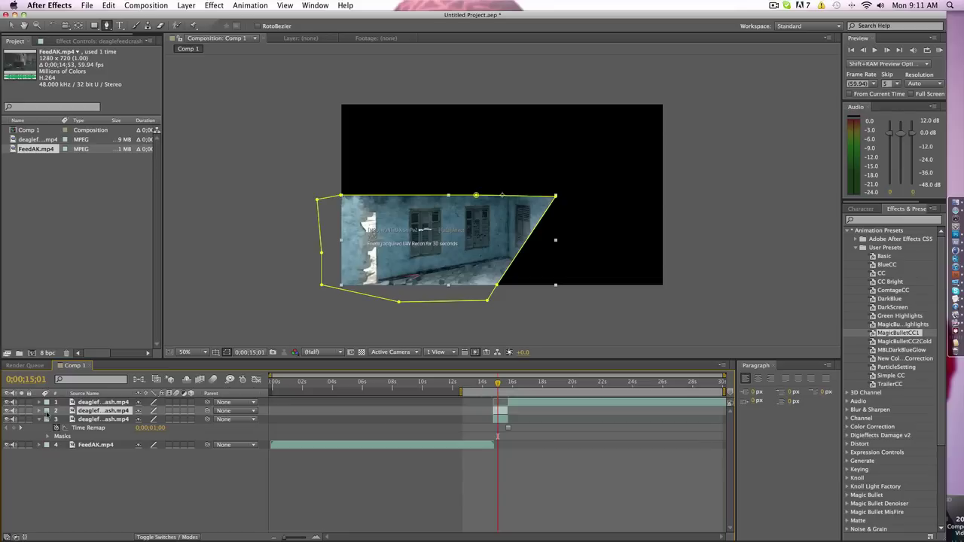
key("m")
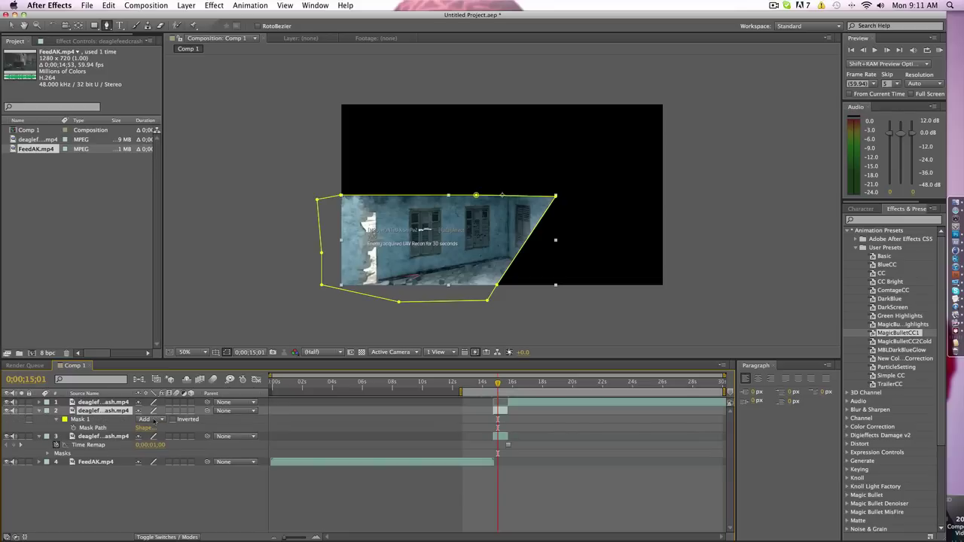
left_click(154, 419)
left_click(161, 450)
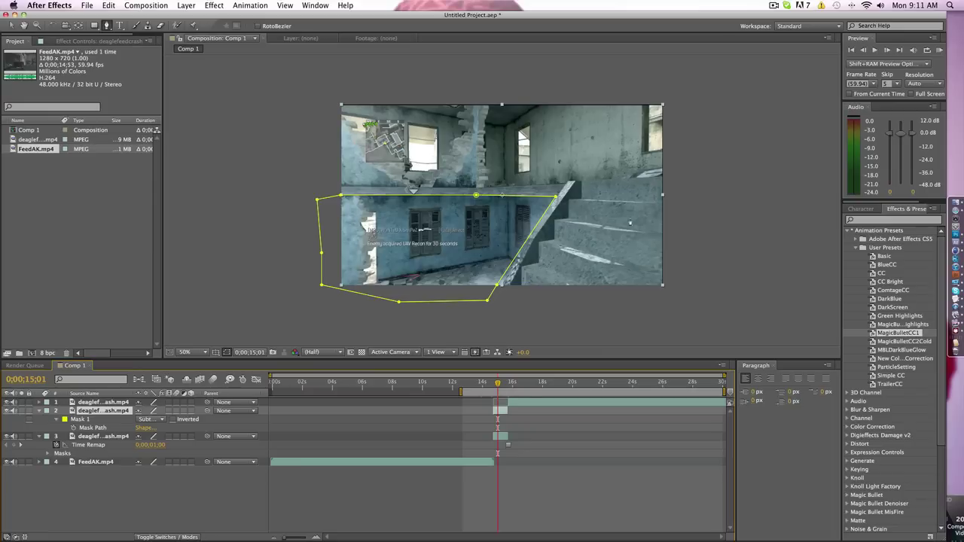
Add a Position keyframe to both frozen layers at 0;00;14;45, where they begin.
left_click_drag(496, 382, 494, 383)
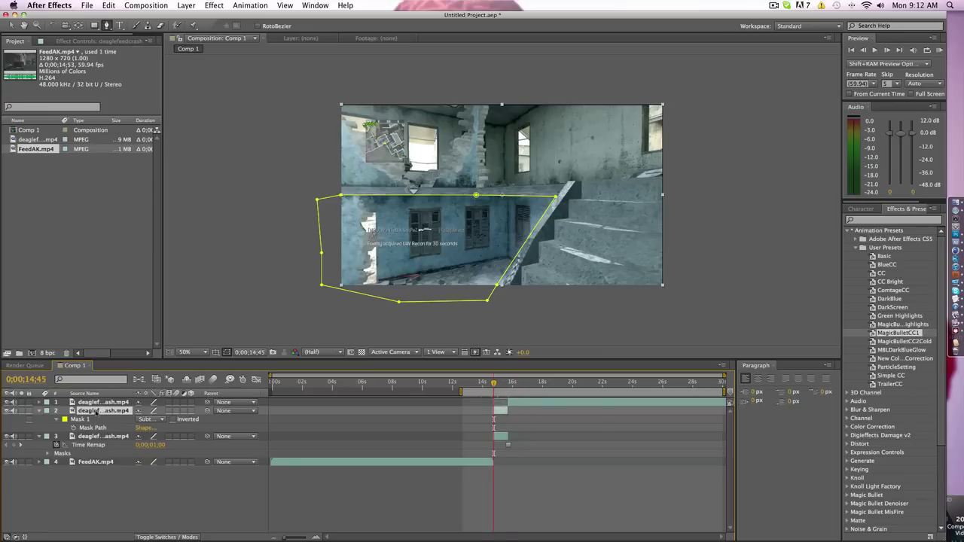
key("p")
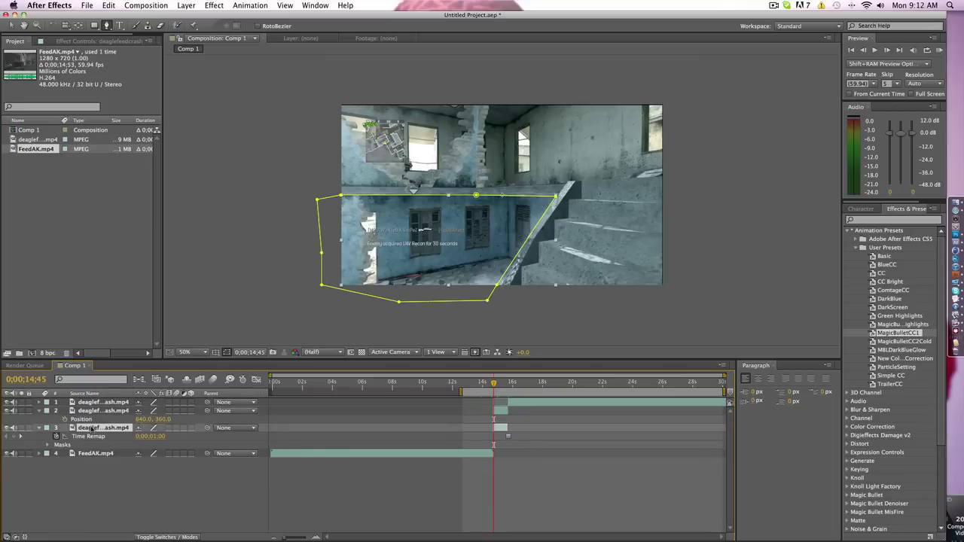
left_click(94, 428)
key("p")
left_click(502, 412)
left_click(503, 427)
left_click(502, 413)
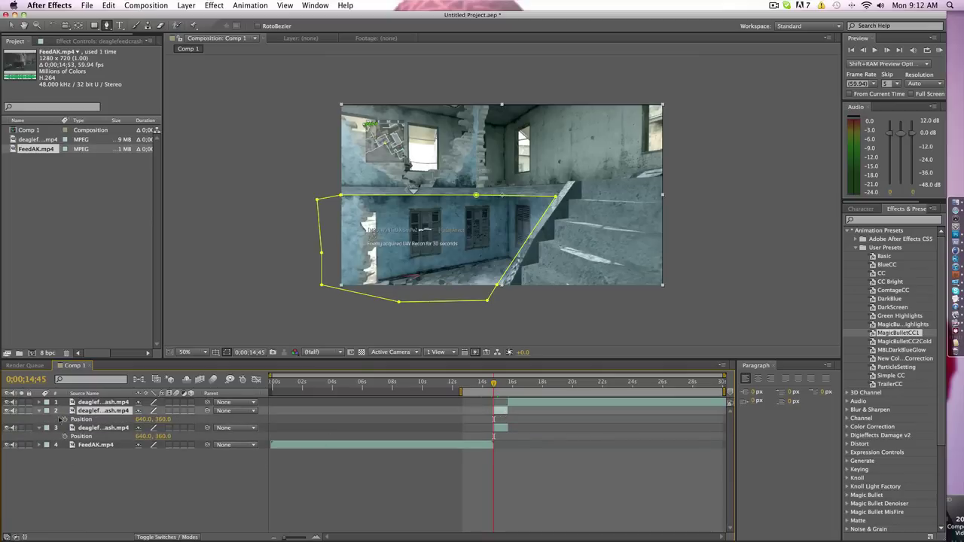
left_click(91, 429, "shift")
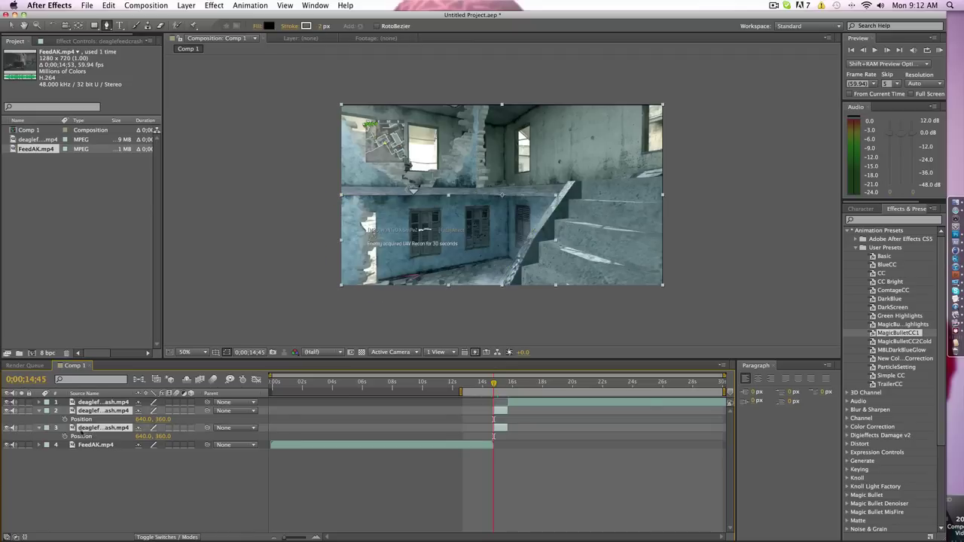
left_click(85, 411)
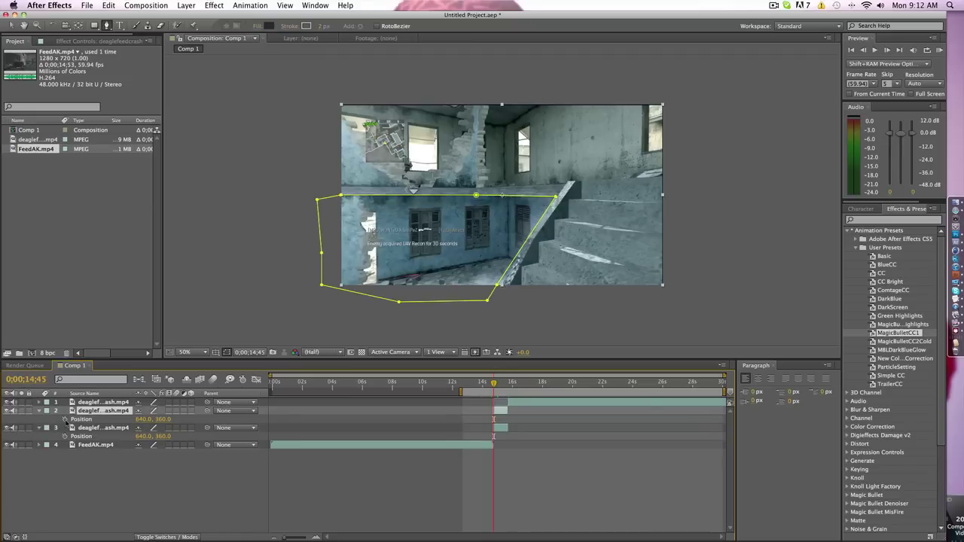
left_click(65, 419)
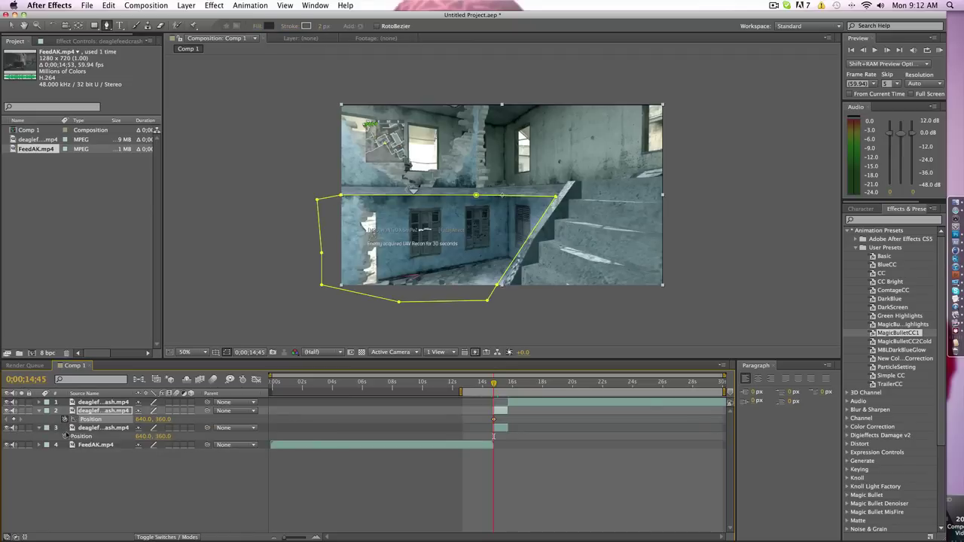
left_click(65, 436)
Try moving the subtract-masked frozen layer vertically out of frame, first down to 722 and back up to -371.
left_click(85, 411)
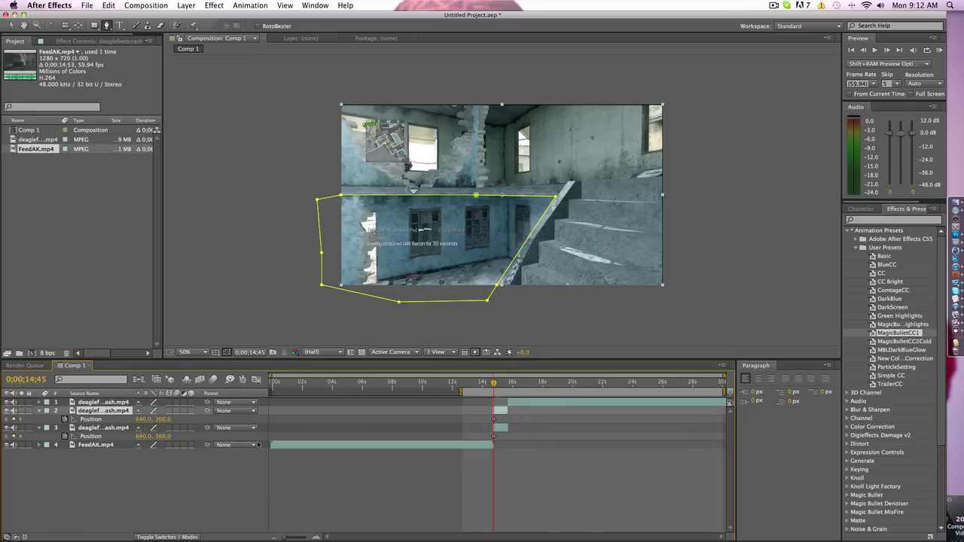
left_click_drag(164, 420, 343, 425)
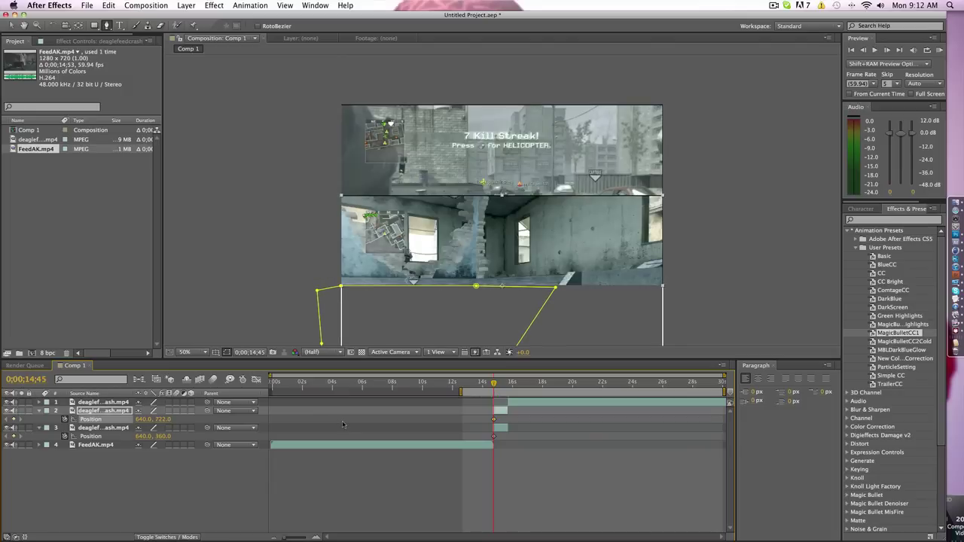
mouse_move(167, 422)
left_mouse_down()
mouse_move(141, 420)
mouse_move(166, 427)
left_mouse_up()
left_click_drag(162, 419, 108, 435)
left_click_drag(168, 427, 139, 428)
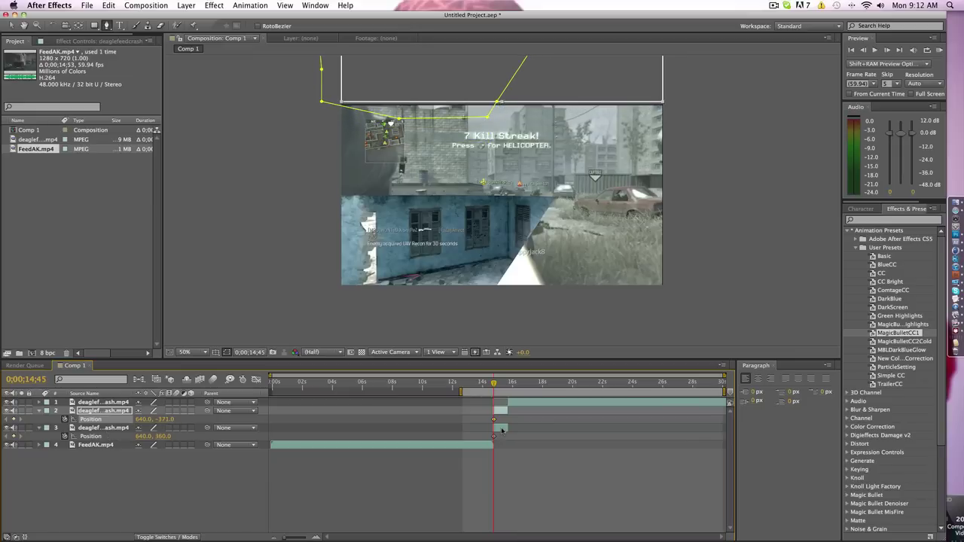
Reset the subtract-masked layer's vertical Position to 360 and try -100 instead.
left_click(164, 420)
type("360")
left_click(193, 422)
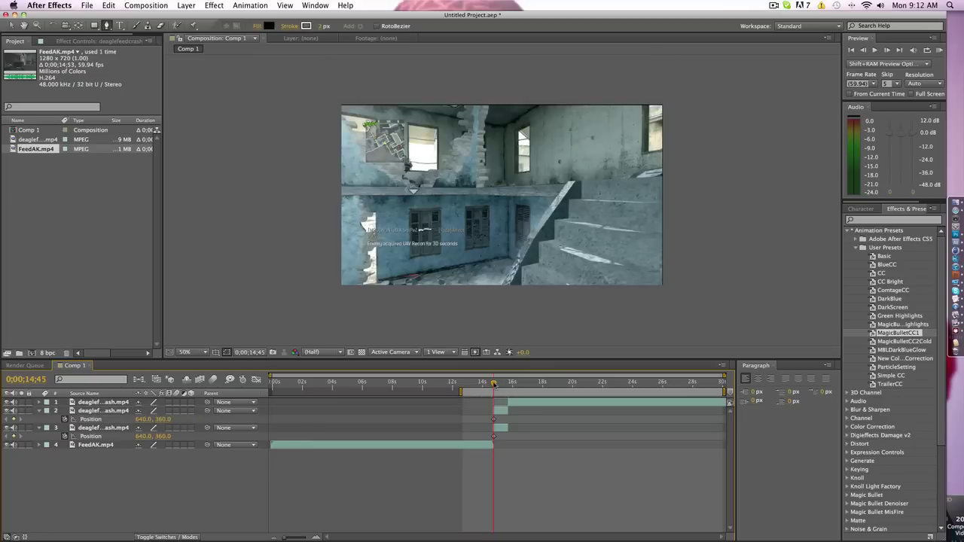
left_click(164, 419)
type("-100")
left_click(213, 420)
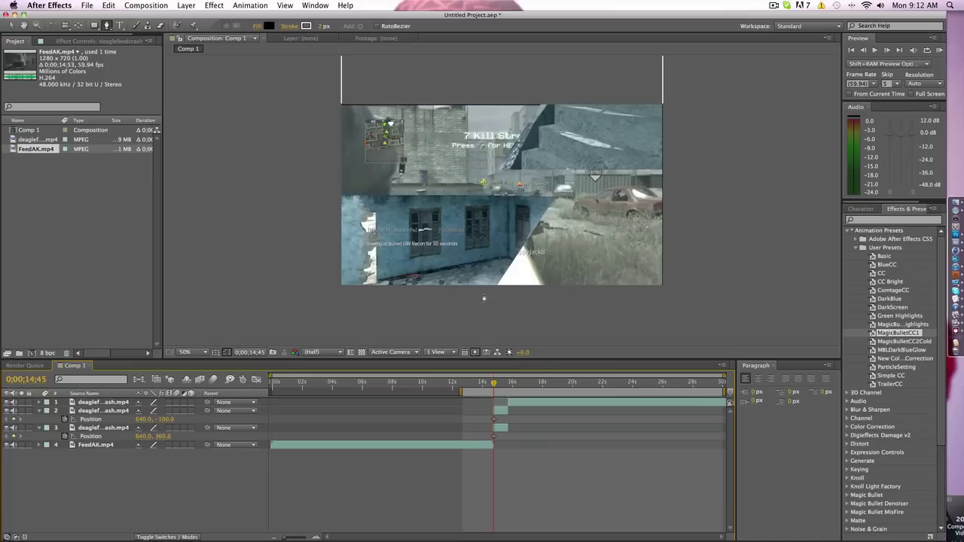
Move the frozen pieces out of frame, with vertical Position -365 for the subtract-masked layer and 729 for the blue wall layer.
left_click_drag(162, 421, 98, 445)
left_click_drag(164, 421, 161, 427)
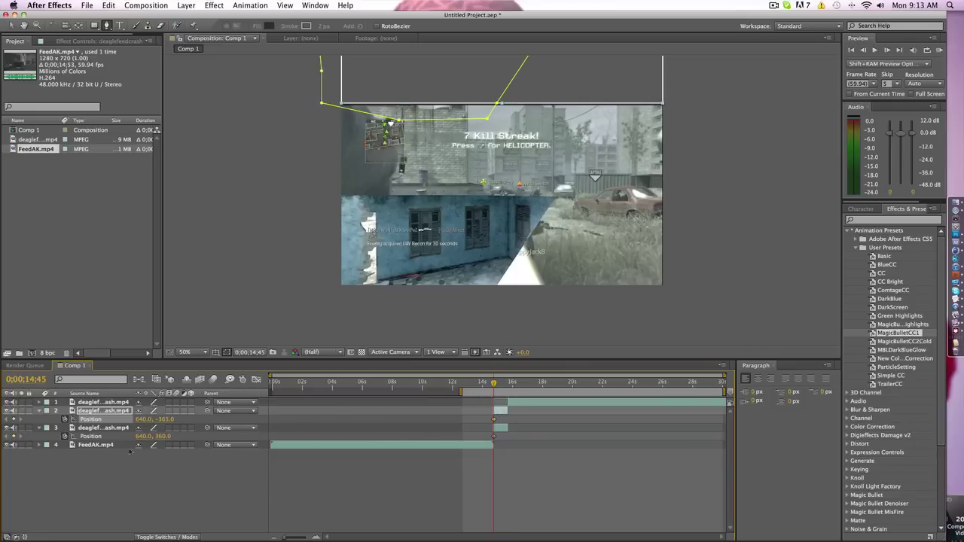
left_click_drag(162, 436, 345, 439)
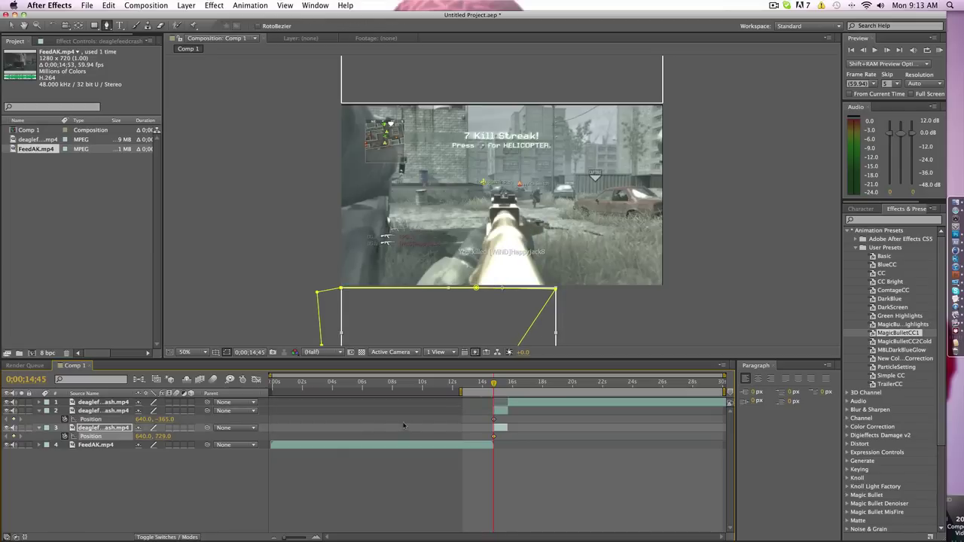
Keyframe the blue wall layer's vertical Position at 360 at 0;00;15;13.
left_click(498, 381)
left_click_drag(498, 382, 500, 382)
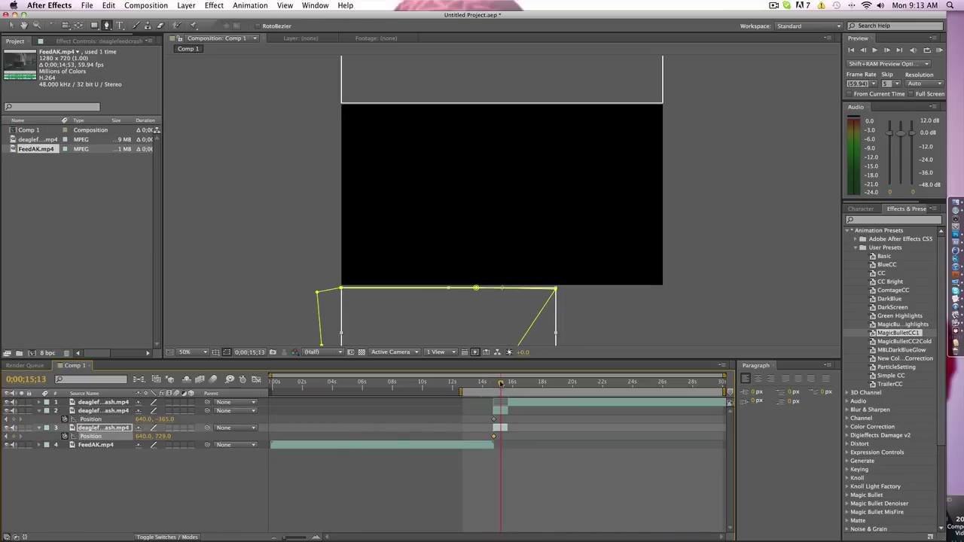
left_click(165, 438)
type("729")
type("360")
left_click(225, 438)
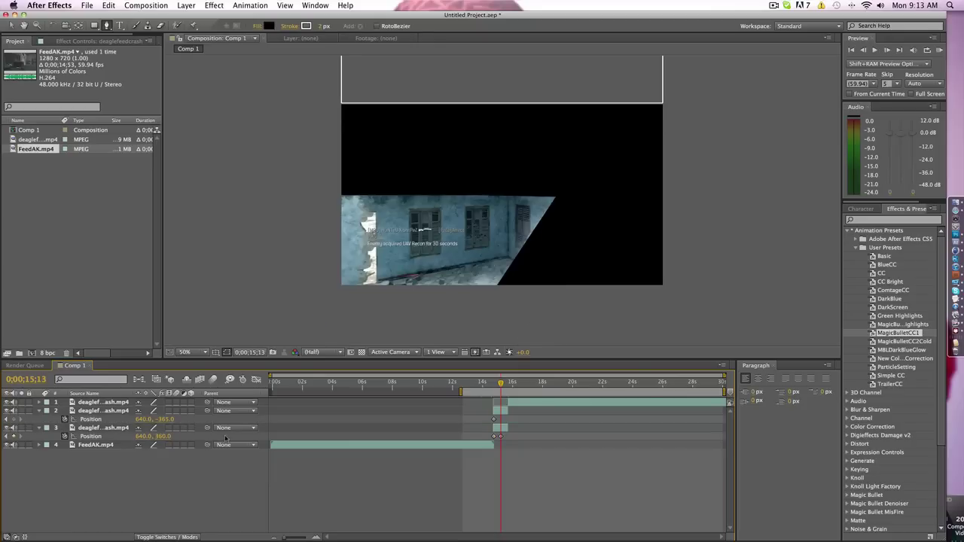
Keyframe the subtract-masked layer's vertical Position at 360 at the same time, 0;00;15;13.
left_click(105, 419)
left_click(165, 419)
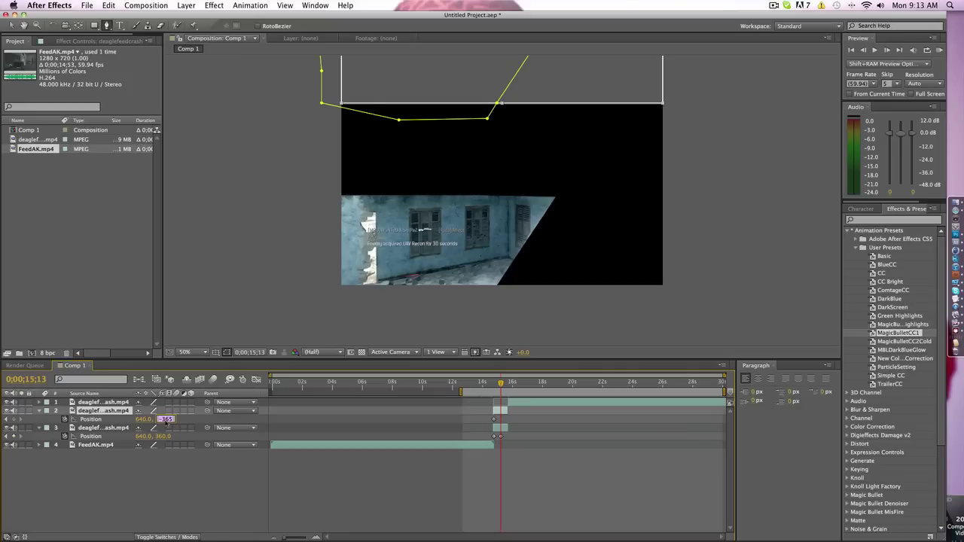
type("360")
left_click(282, 418)
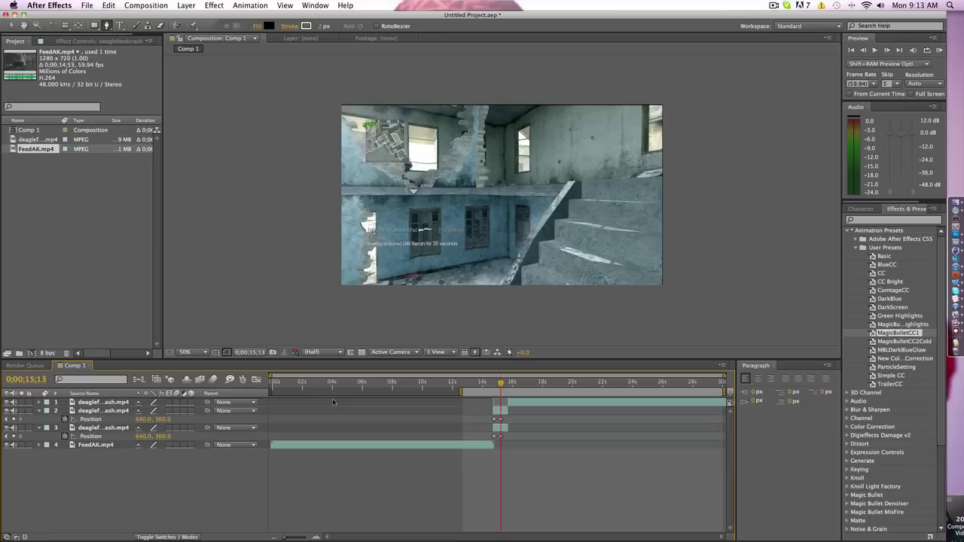
Shift both frozen layers earlier together so they overlap FeedAK.mp4 and end where that clip ends.
left_click(500, 419)
left_click_drag(500, 383, 498, 383)
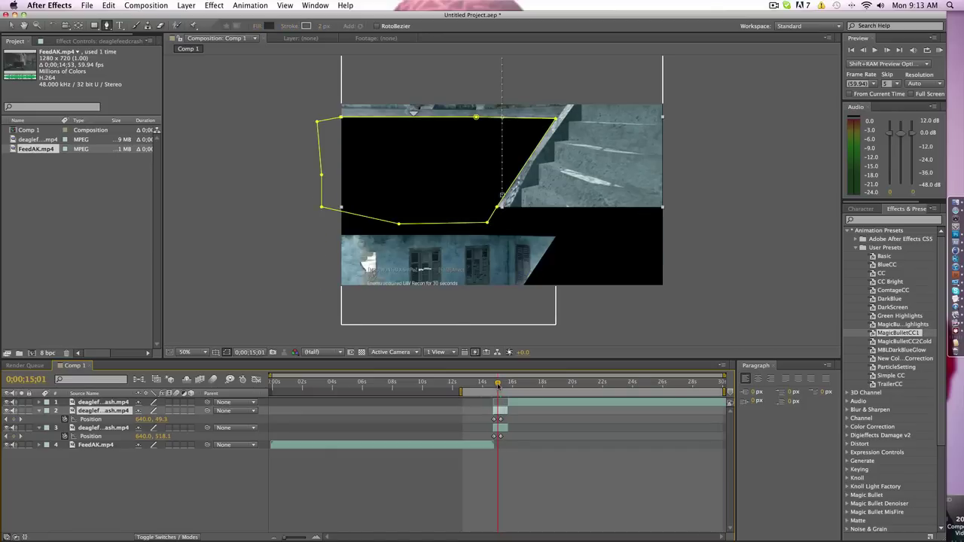
left_click(501, 429, "shift")
left_click_drag(502, 411, 486, 411)
Move the second Position keyframes of both frozen layers slightly later, past 0;00;14;15.
left_click(483, 383)
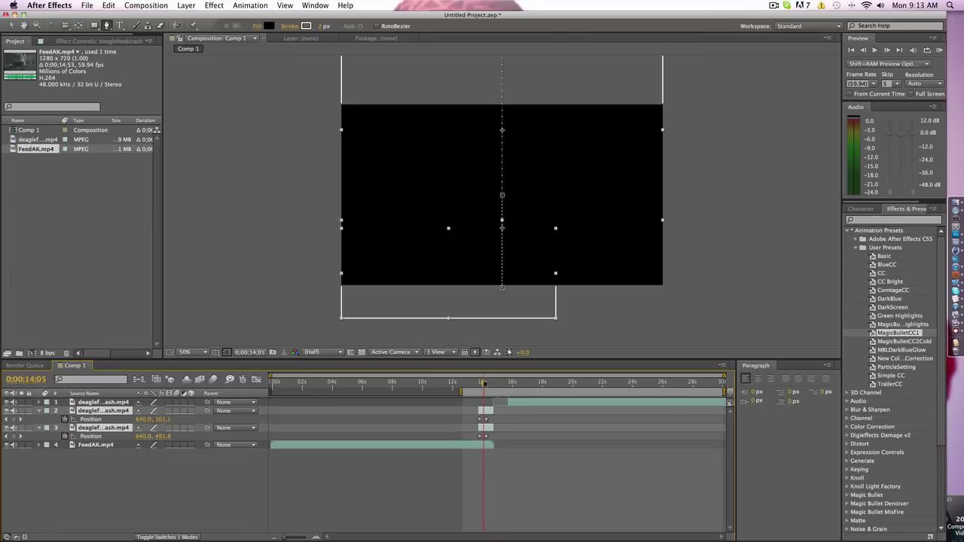
left_click_drag(483, 384, 485, 384)
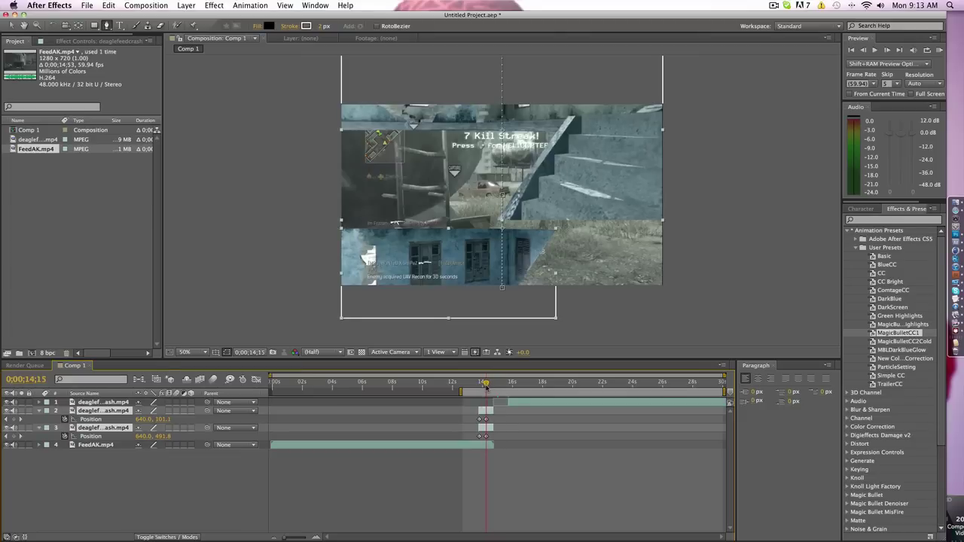
left_click(487, 438)
left_click_drag(486, 419, 488, 421)
Shift the remaining deaglefeedcrash.mp4 segment earlier to start where the frozen layers end, and RAM-preview the transition.
left_click(502, 404)
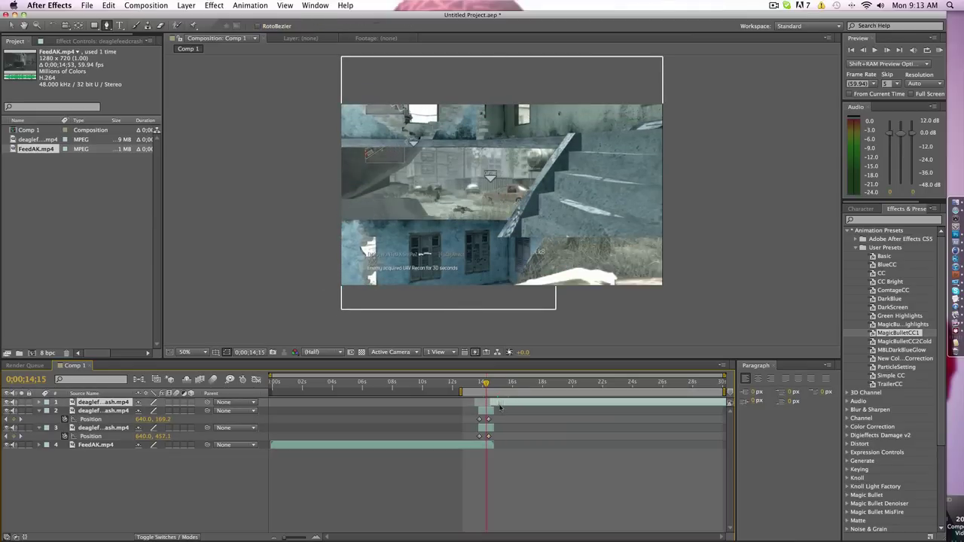
left_click(939, 49)
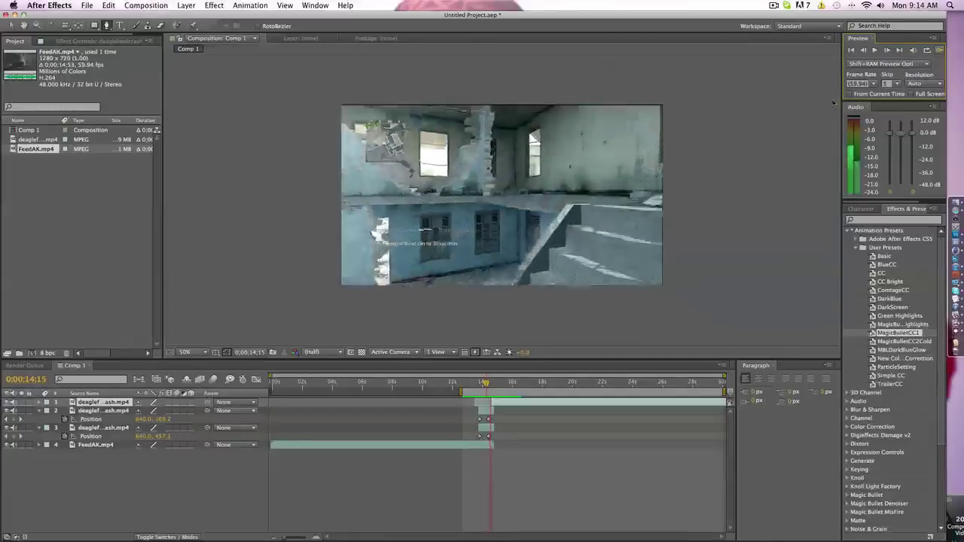
left_click(773, 144)
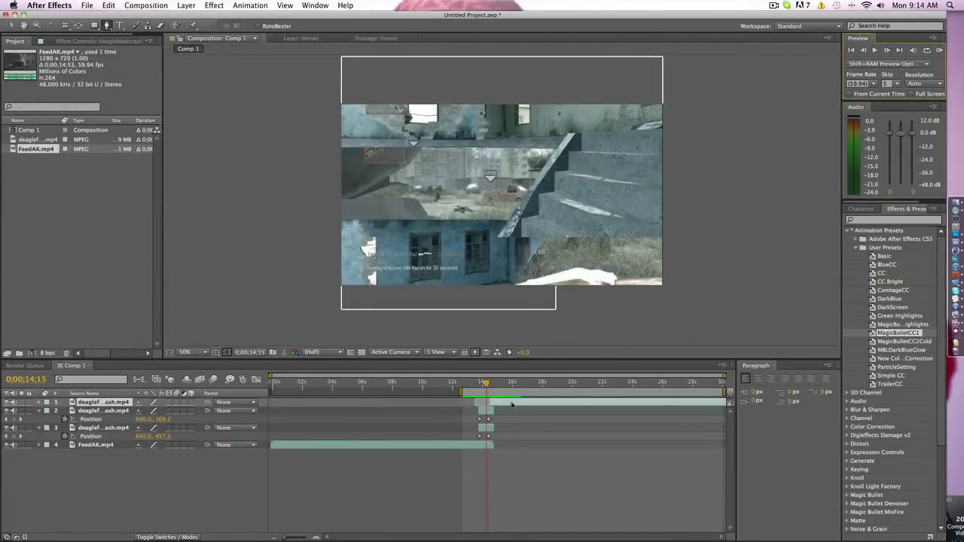
Check the frame at 0;00;14;27 and extend the work area's start to the beginning of Comp 1.
left_click_drag(486, 383, 487, 383)
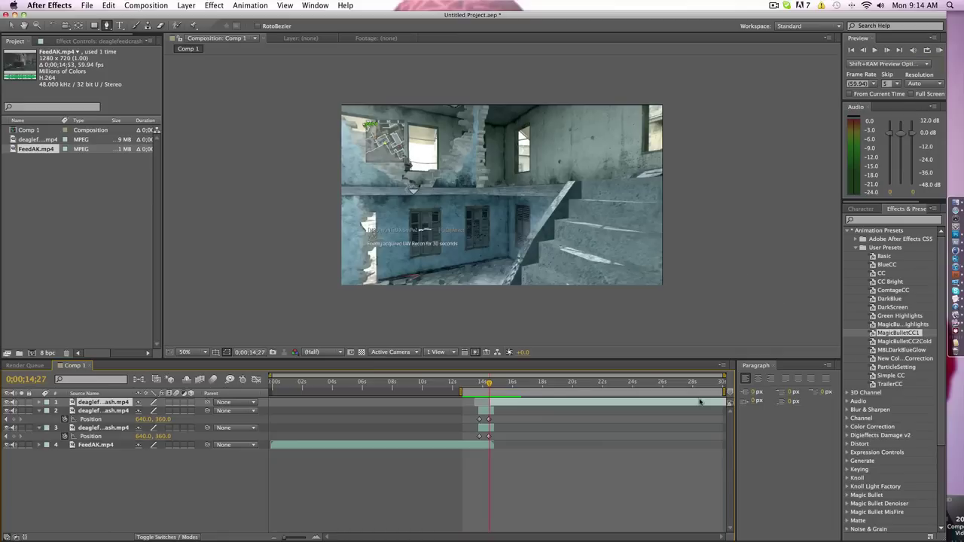
left_click_drag(460, 391, 271, 392)
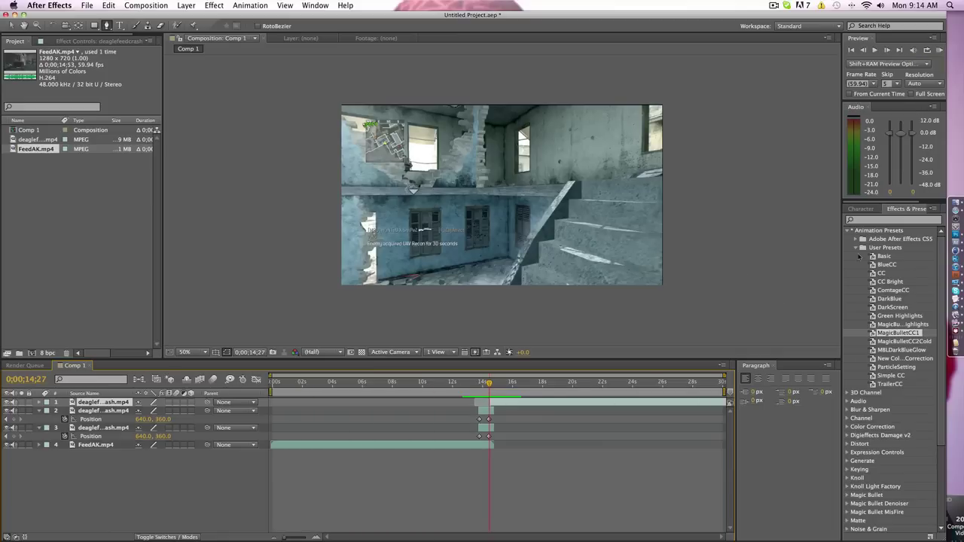